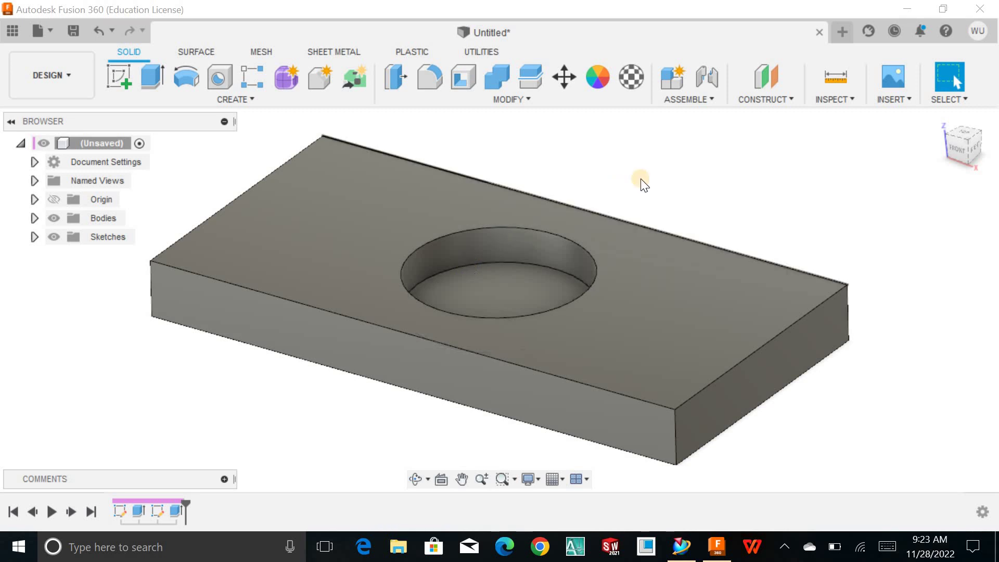
# Switch Fusion 360 from the Design workspace to Manufacture.
pyautogui.click(78, 82)
pyautogui.click(40, 255)
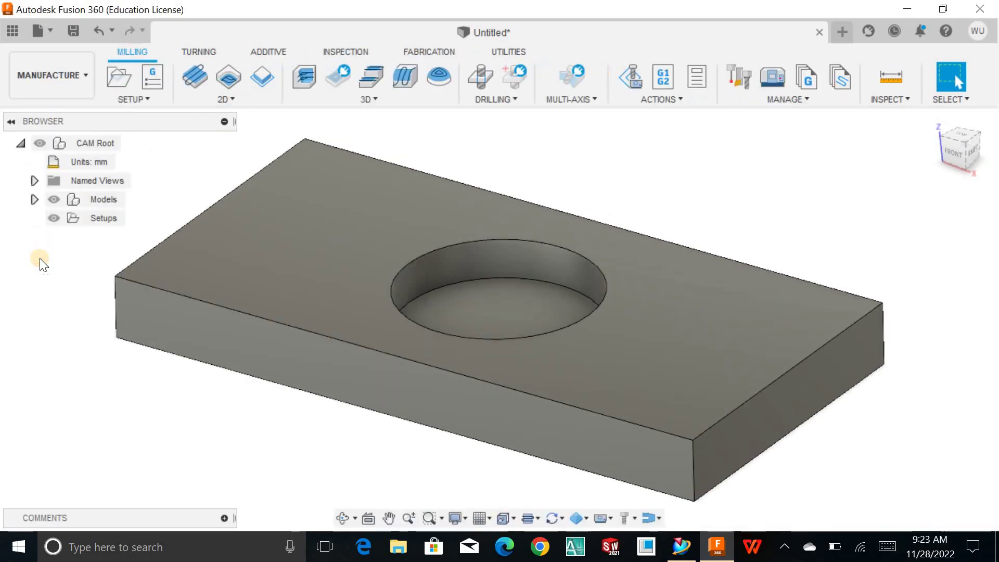
# Create a new setup, keeping Milling operation type and Model orientation.
pyautogui.click(120, 73)
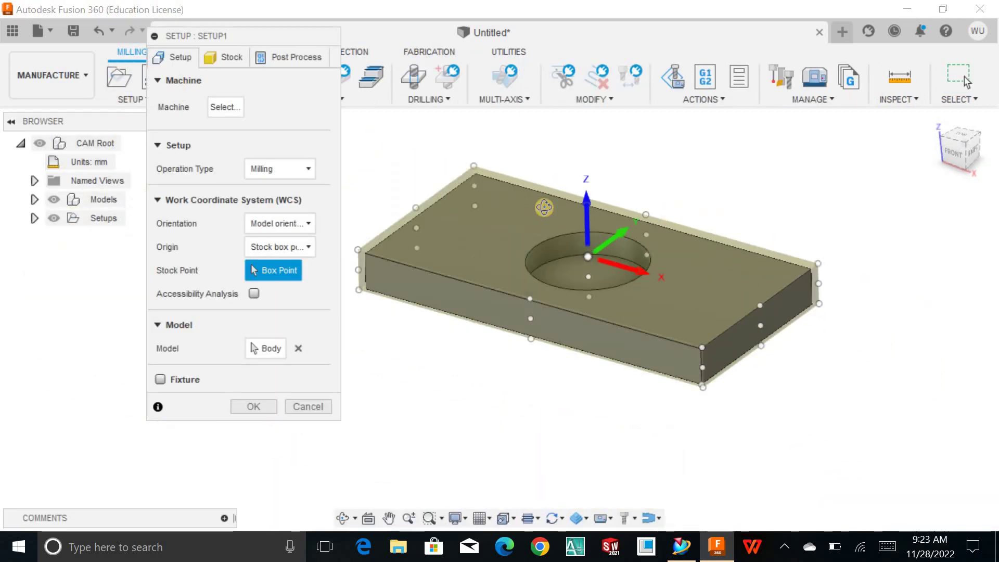
pyautogui.keyDown('shift'); pyautogui.moveTo(544, 201); pyautogui.dragTo(513, 197, button='middle'); pyautogui.keyUp('shift')
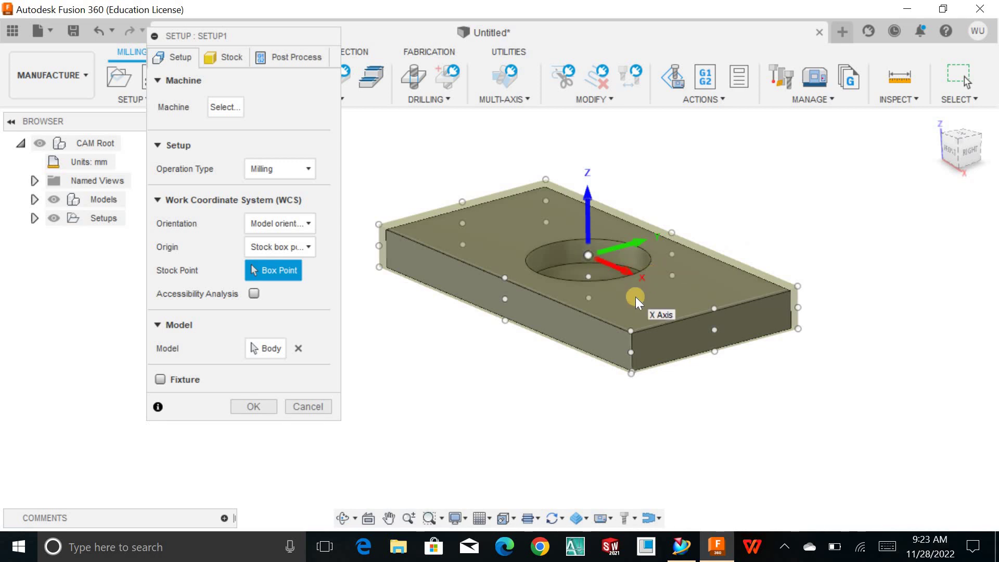
pyautogui.click(214, 59)
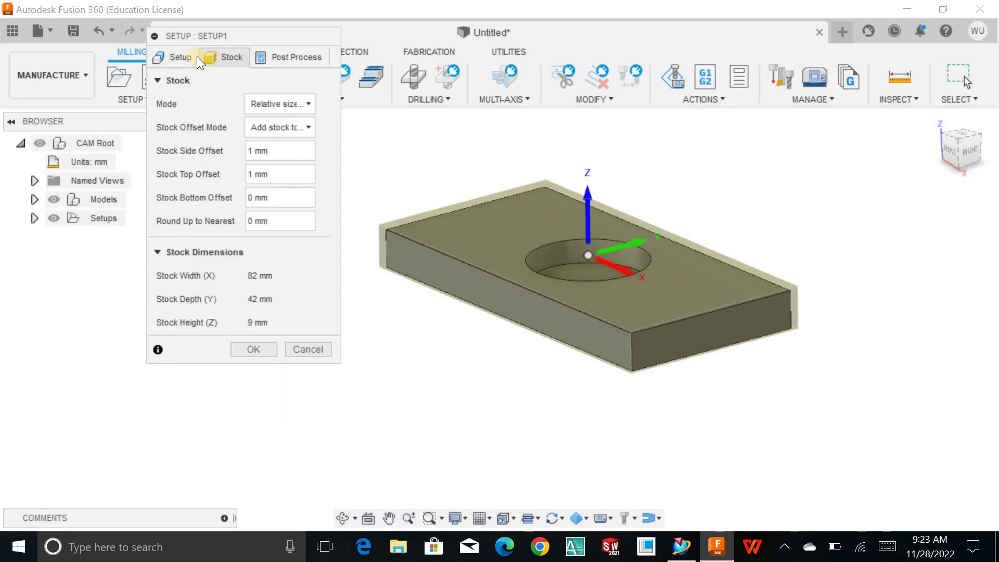
pyautogui.click(185, 55)
pyautogui.moveTo(231, 36); pyautogui.dragTo(225, 47)
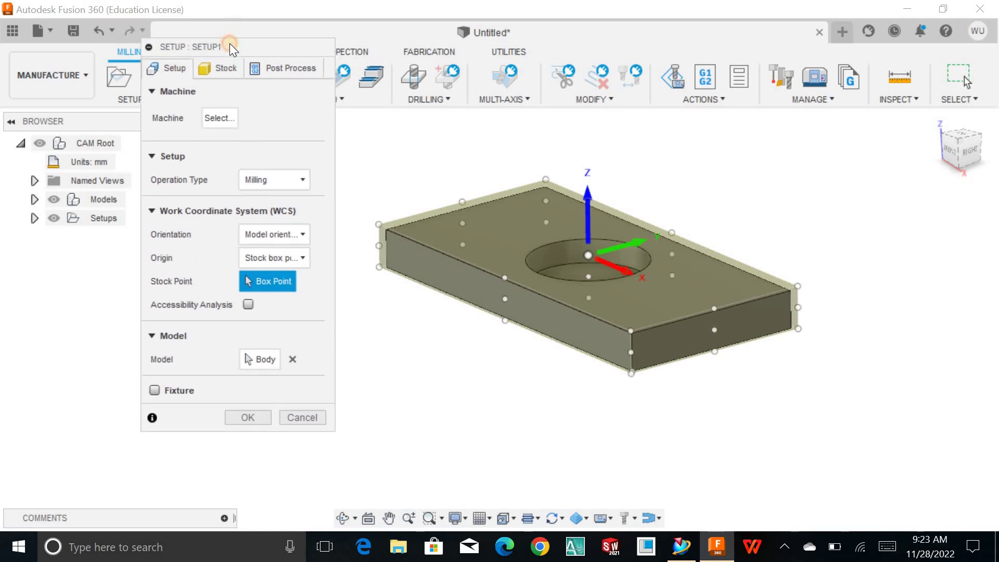
pyautogui.click(279, 180)
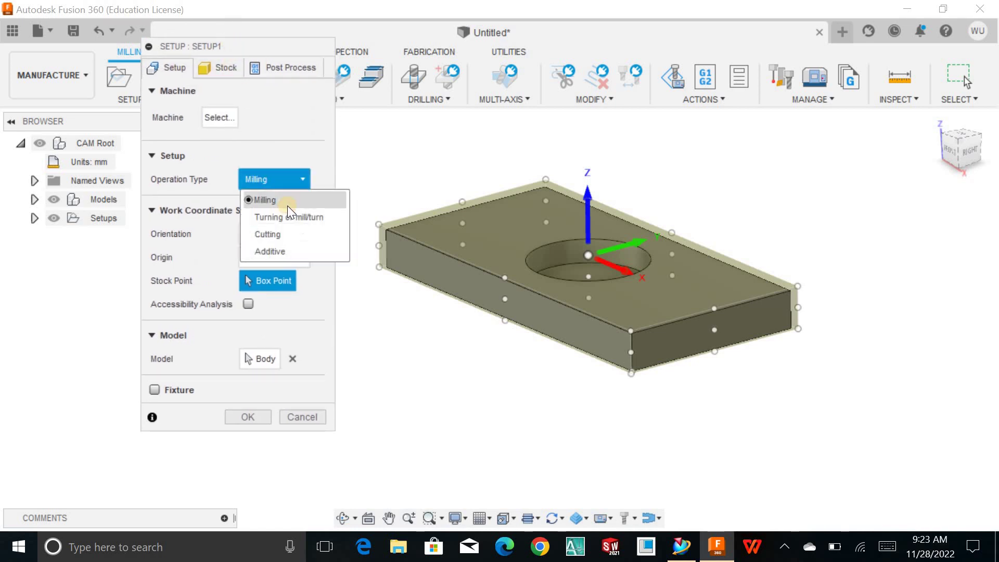
pyautogui.click(287, 204)
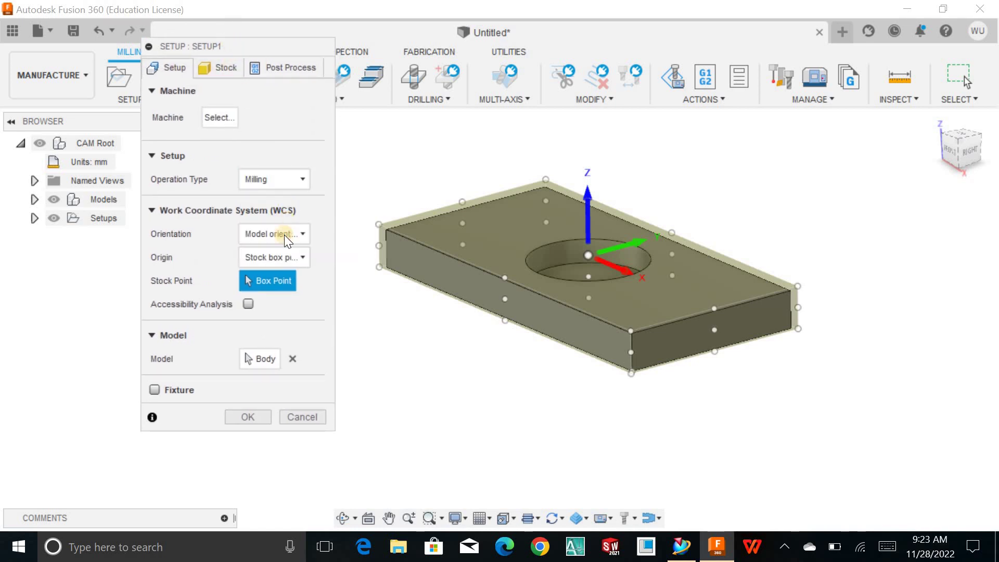
pyautogui.click(284, 235)
pyautogui.click(285, 255)
# Inspect the stock and axes using Look At on the front and right faces.
pyautogui.moveTo(401, 161)
pyautogui.keyDown('shift'); pyautogui.mouseDown(button='middle')
pyautogui.moveTo(391, 158)
pyautogui.moveTo(393, 169)
pyautogui.moveTo(395, 156)
pyautogui.moveTo(393, 165)
pyautogui.moveTo(414, 159)
pyautogui.moveTo(408, 130)
pyautogui.moveTo(416, 158)
pyautogui.mouseUp(button='middle'); pyautogui.keyUp('shift')
pyautogui.click(375, 517)
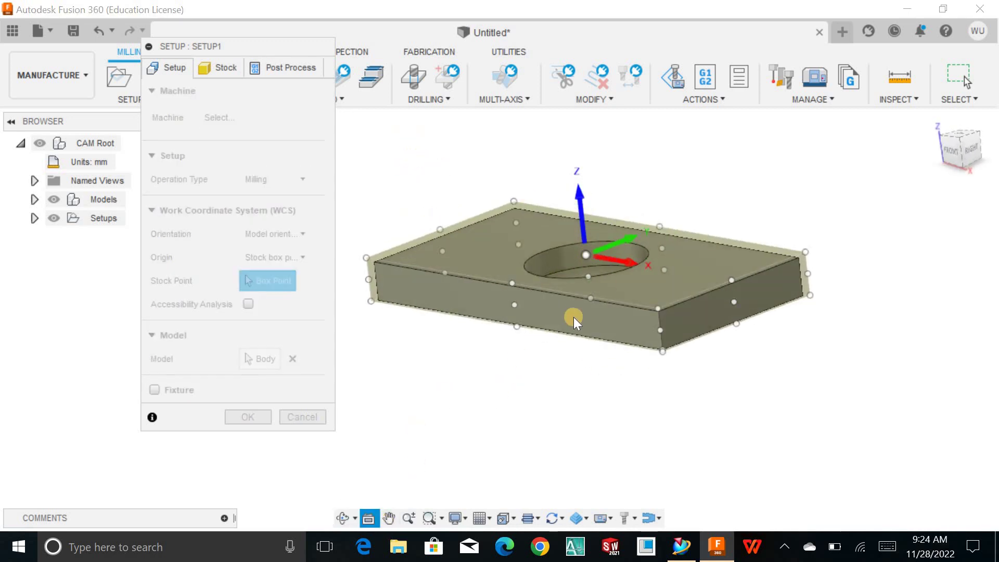
pyautogui.click(578, 311)
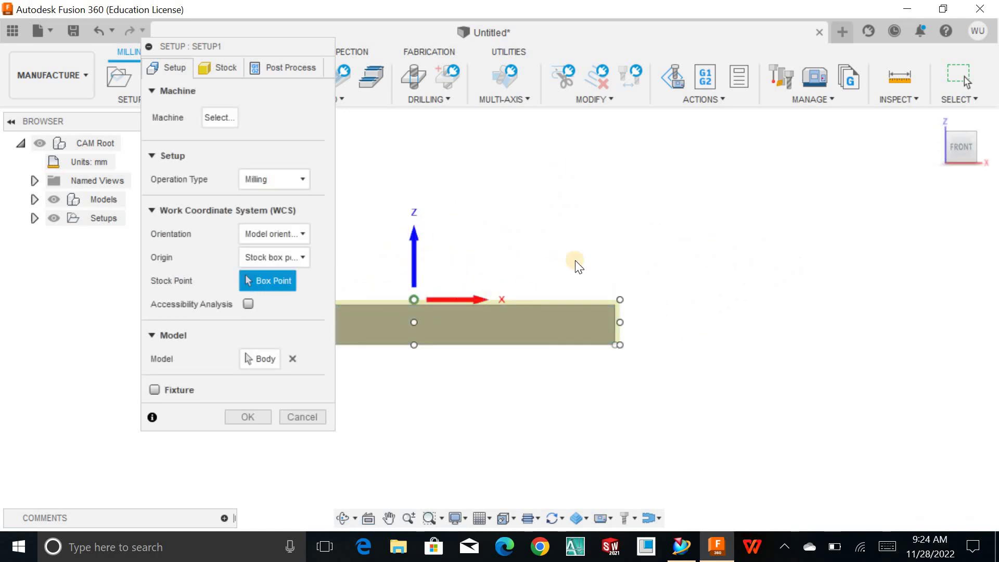
pyautogui.keyDown('shift'); pyautogui.moveTo(575, 261); pyautogui.dragTo(435, 285, button='middle'); pyautogui.keyUp('shift')
pyautogui.click(369, 523)
pyautogui.click(576, 329)
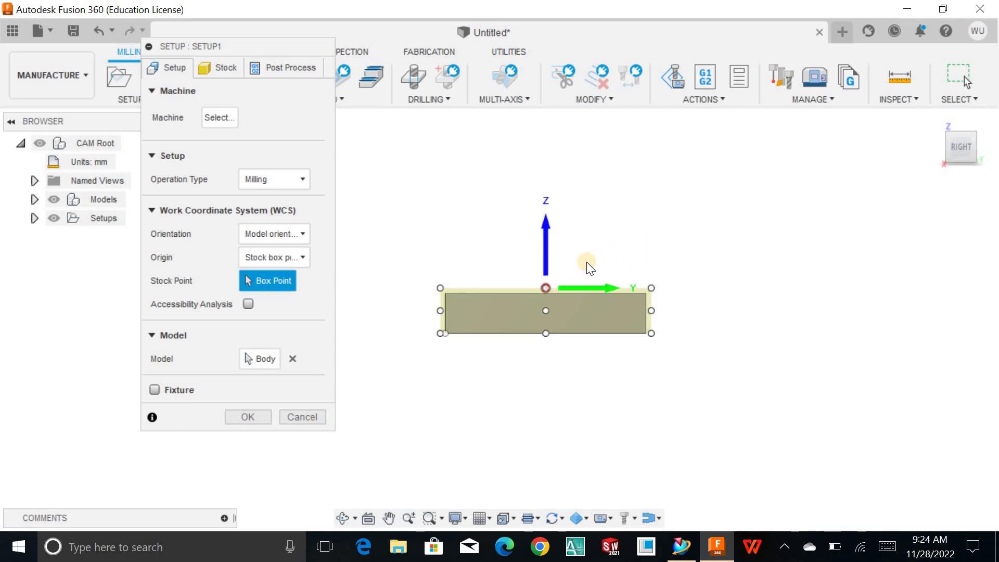
pyautogui.keyDown('shift'); pyautogui.moveTo(604, 263); pyautogui.dragTo(606, 276, button='middle'); pyautogui.keyUp('shift')
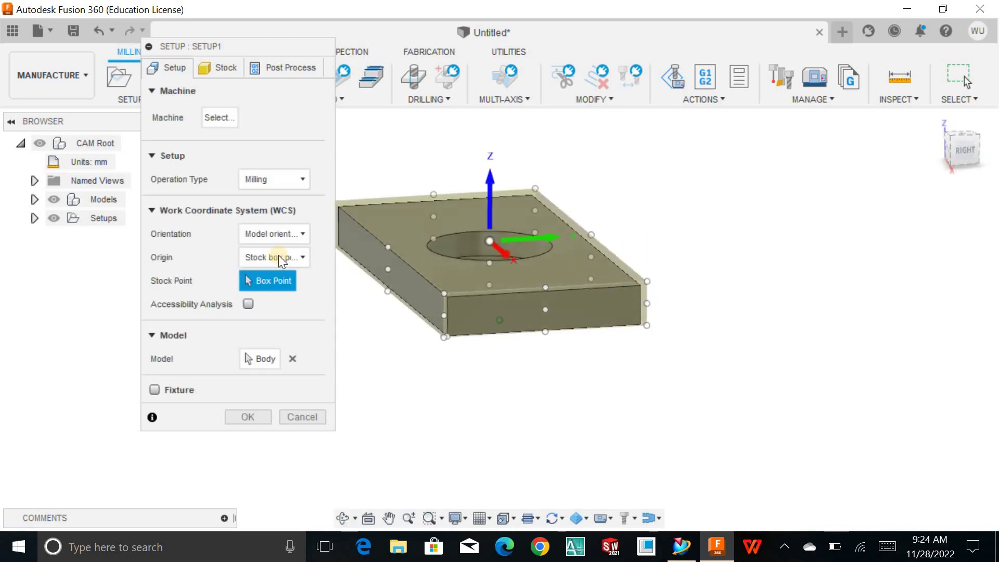
# Set orientation to 'Select Z axis/plane & X axis' and pick the 40 mm edge as X.
pyautogui.click(270, 237)
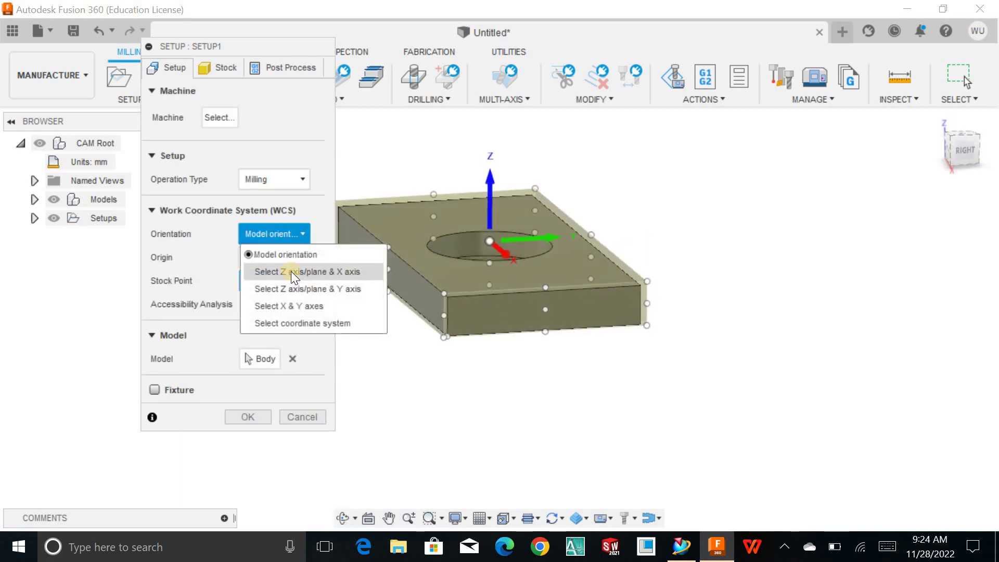
pyautogui.click(291, 270)
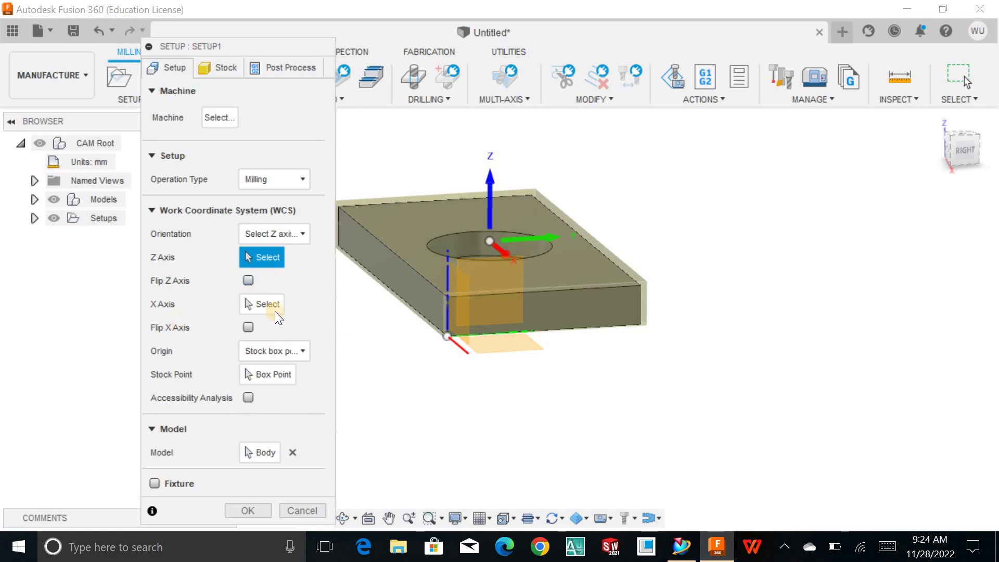
pyautogui.click(266, 235)
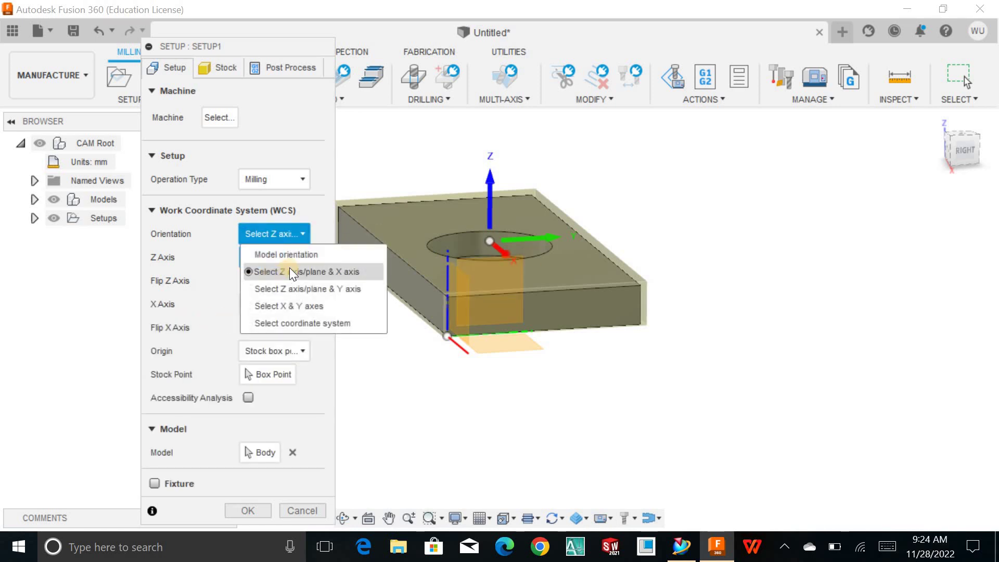
pyautogui.click(289, 271)
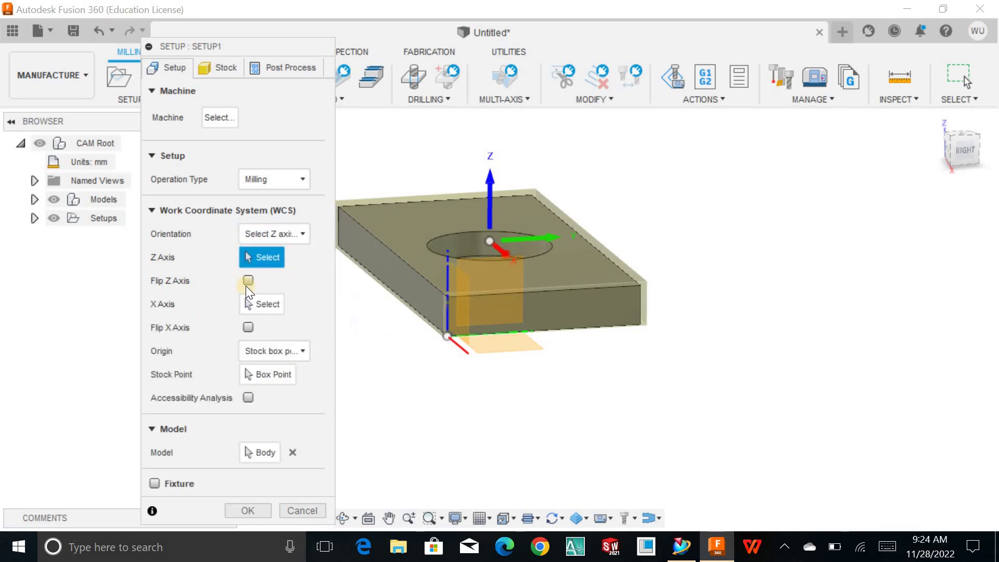
pyautogui.click(268, 306)
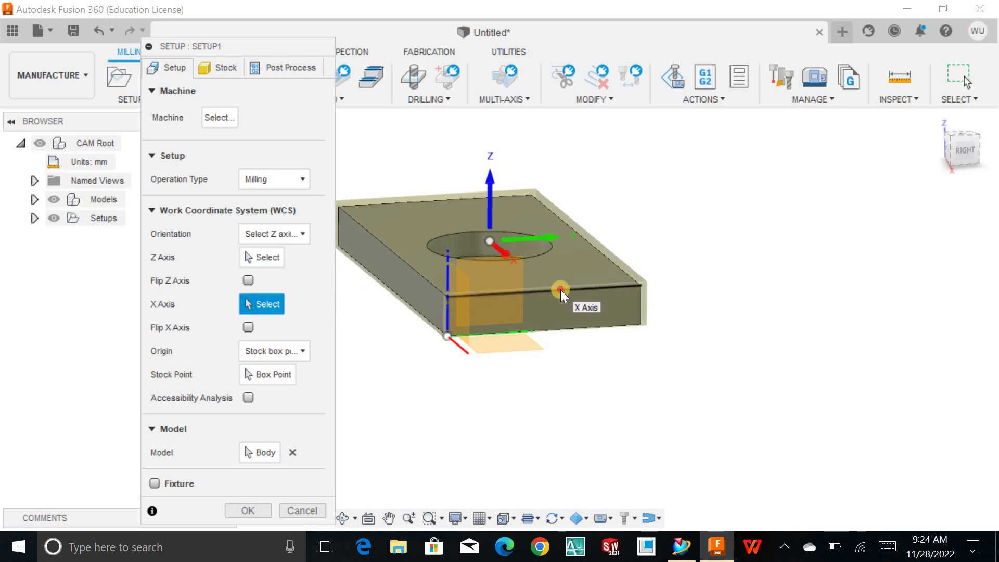
pyautogui.click(560, 289)
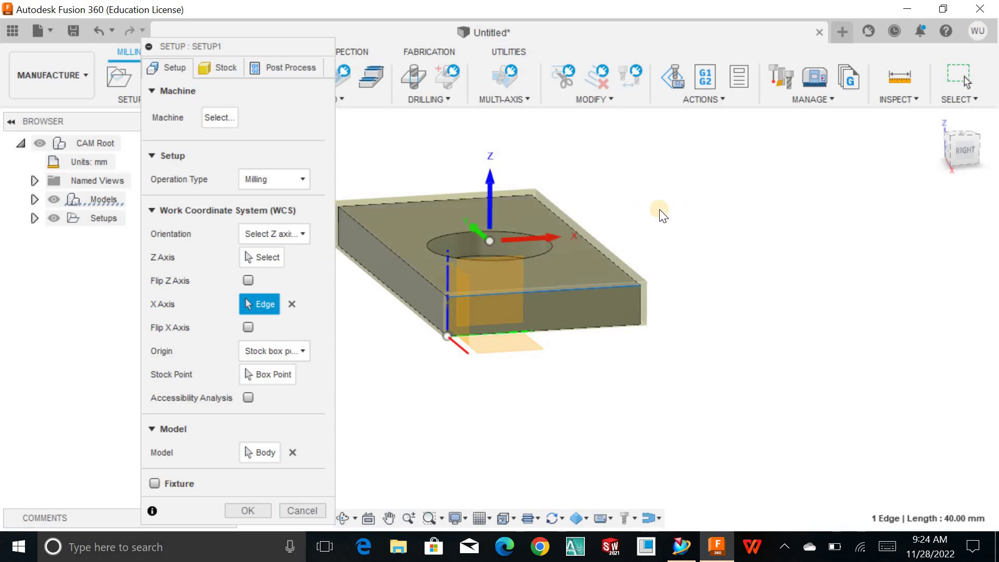
pyautogui.keyDown('shift'); pyautogui.moveTo(660, 214); pyautogui.dragTo(593, 192, button='middle'); pyautogui.keyUp('shift')
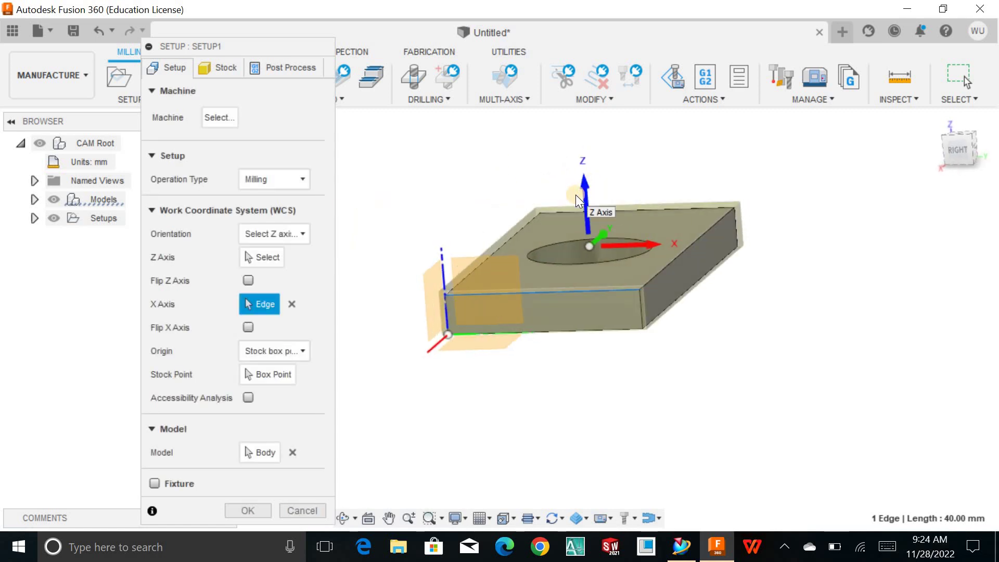
# Confirm Body1 as the machining model and begin picking the stock box point.
pyautogui.click(265, 452)
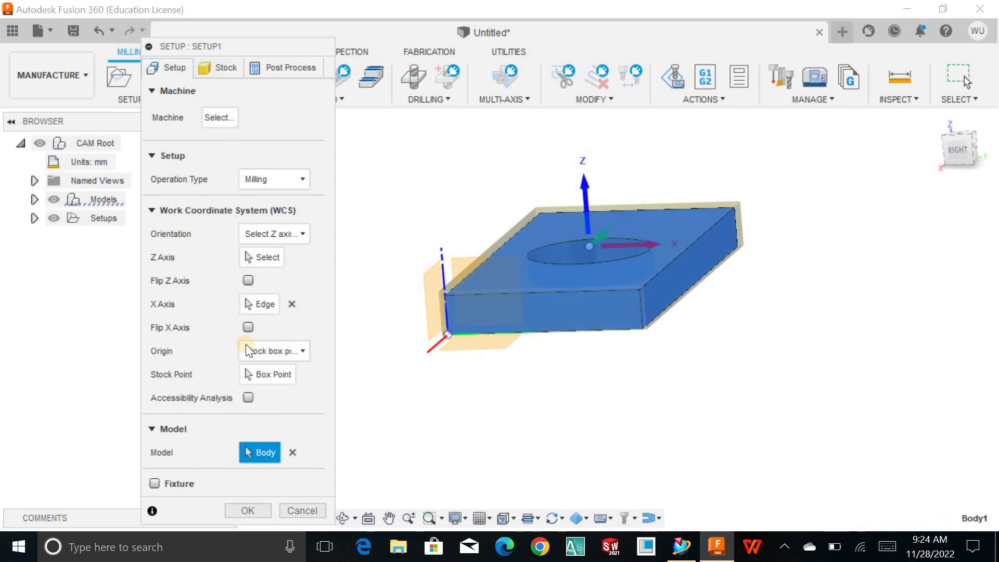
pyautogui.click(271, 375)
pyautogui.moveTo(384, 229)
pyautogui.keyDown('shift'); pyautogui.mouseDown(button='middle')
pyautogui.moveTo(423, 214)
pyautogui.moveTo(426, 236)
pyautogui.moveTo(367, 305)
pyautogui.mouseUp(button='middle'); pyautogui.keyUp('shift')
# Put the WCS origin on the stock box's top-face centre point.
pyautogui.click(348, 290)
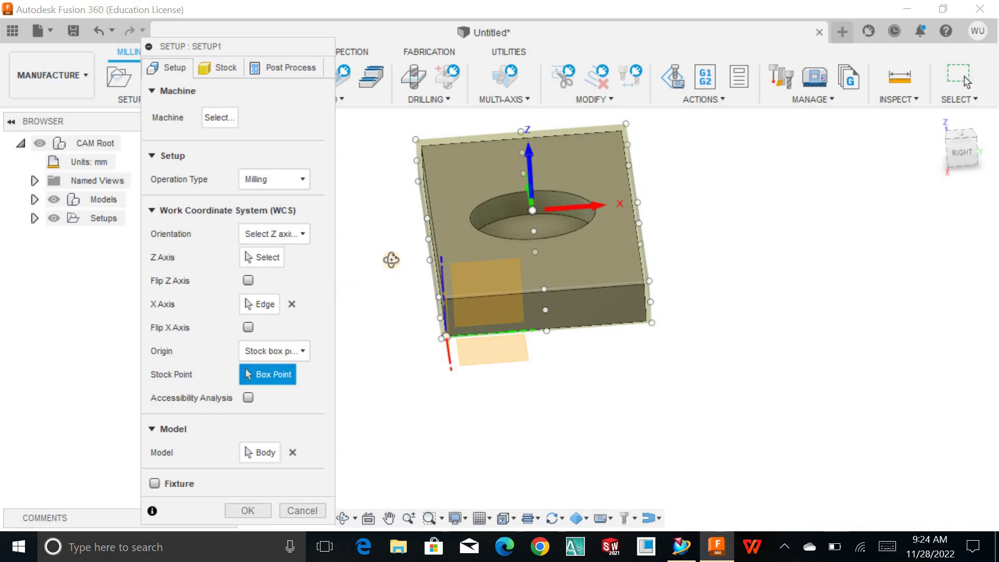
pyautogui.keyDown('shift'); pyautogui.moveTo(392, 259); pyautogui.dragTo(403, 221, button='middle'); pyautogui.keyUp('shift')
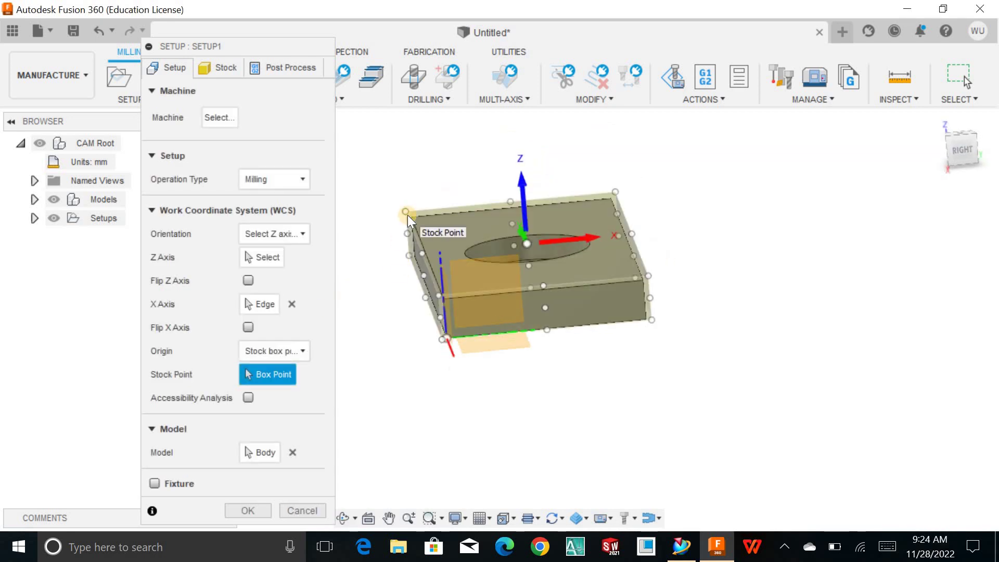
pyautogui.click(408, 213)
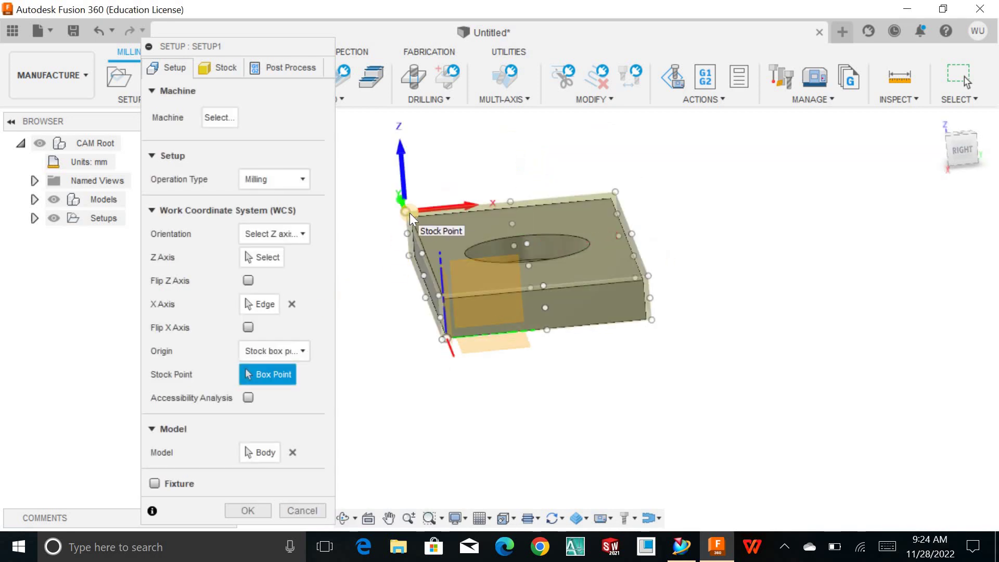
pyautogui.click(526, 240)
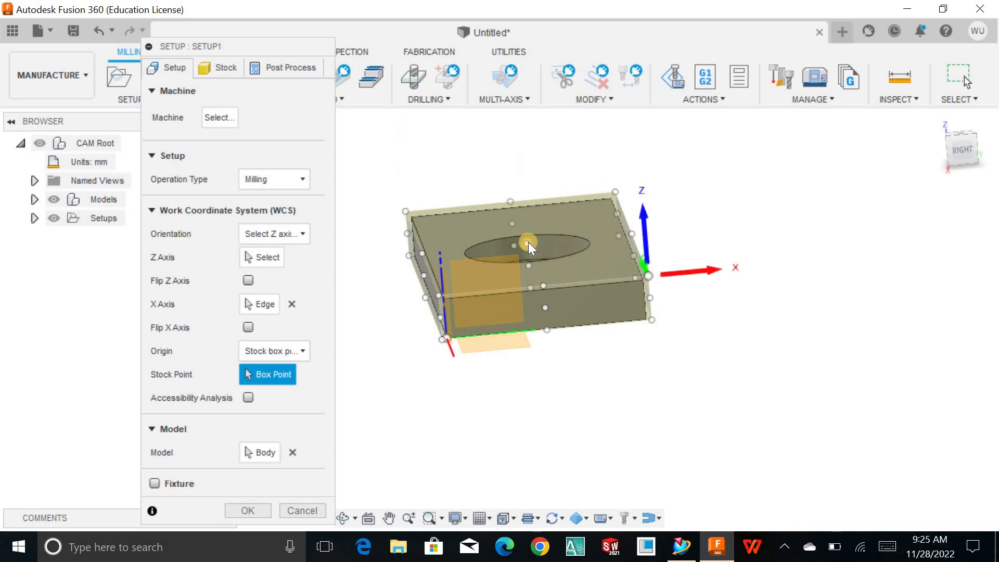
pyautogui.moveTo(460, 251)
pyautogui.keyDown('shift'); pyautogui.mouseDown(button='middle')
pyautogui.moveTo(474, 261)
pyautogui.moveTo(464, 258)
pyautogui.mouseUp(button='middle'); pyautogui.keyUp('shift')
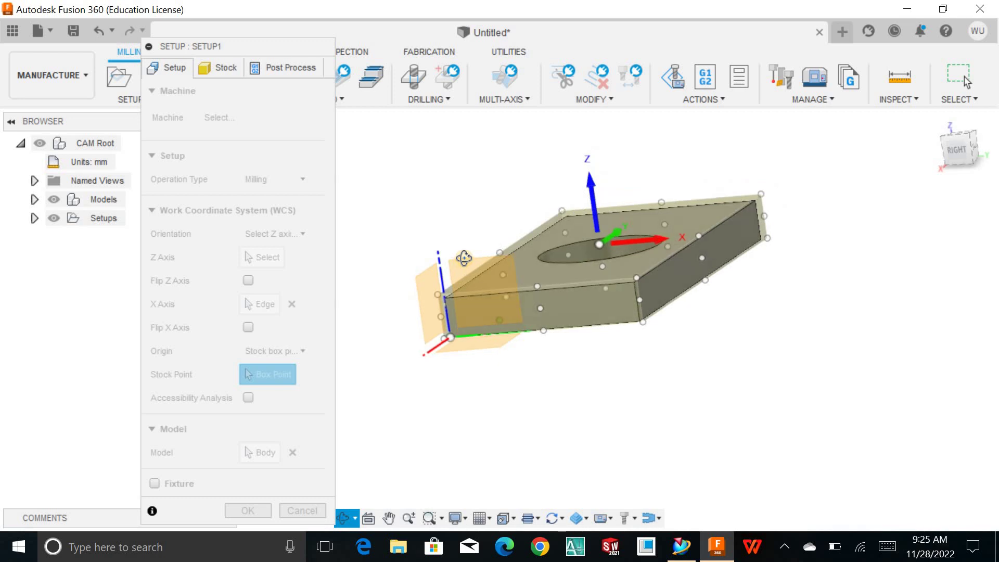
# Make the stock a fixed-size box and reset its width to the 40 mm default.
pyautogui.click(219, 68)
pyautogui.moveTo(503, 165)
pyautogui.keyDown('shift'); pyautogui.mouseDown(button='middle')
pyautogui.moveTo(513, 167)
pyautogui.moveTo(490, 172)
pyautogui.moveTo(494, 179)
pyautogui.mouseUp(button='middle'); pyautogui.keyUp('shift')
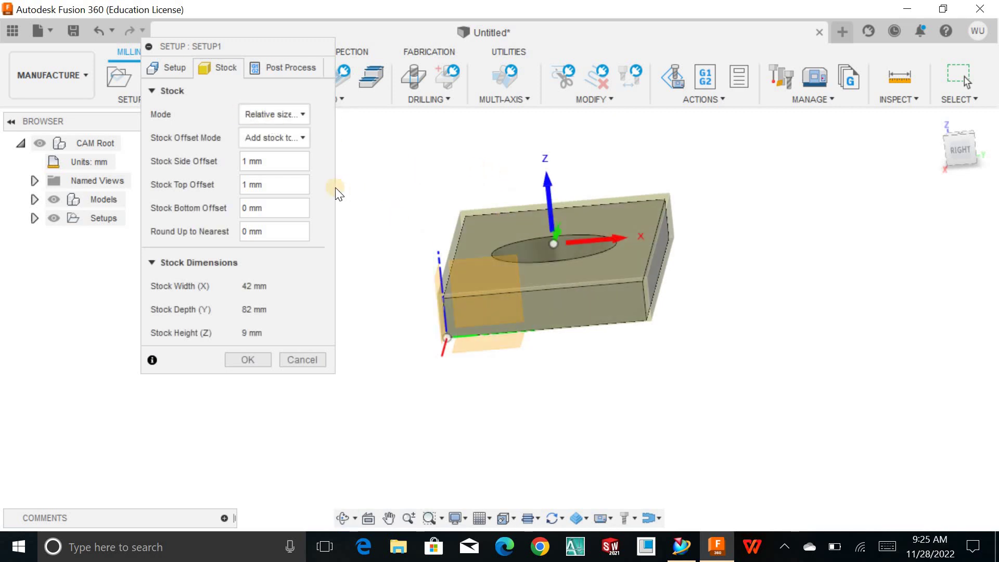
pyautogui.click(284, 114)
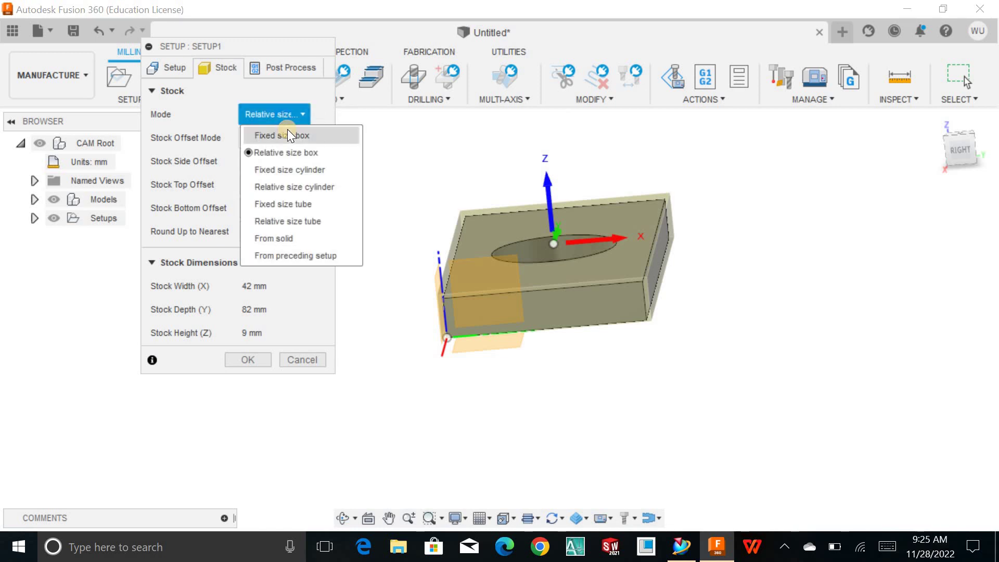
pyautogui.click(287, 135)
pyautogui.keyDown('shift'); pyautogui.moveTo(412, 218); pyautogui.dragTo(313, 166, button='middle'); pyautogui.keyUp('shift')
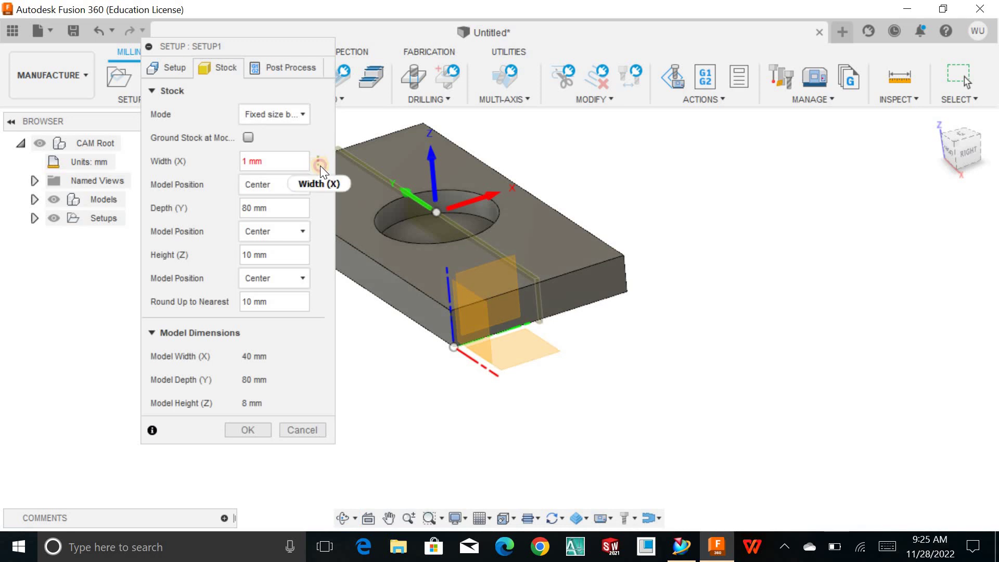
pyautogui.click(320, 165)
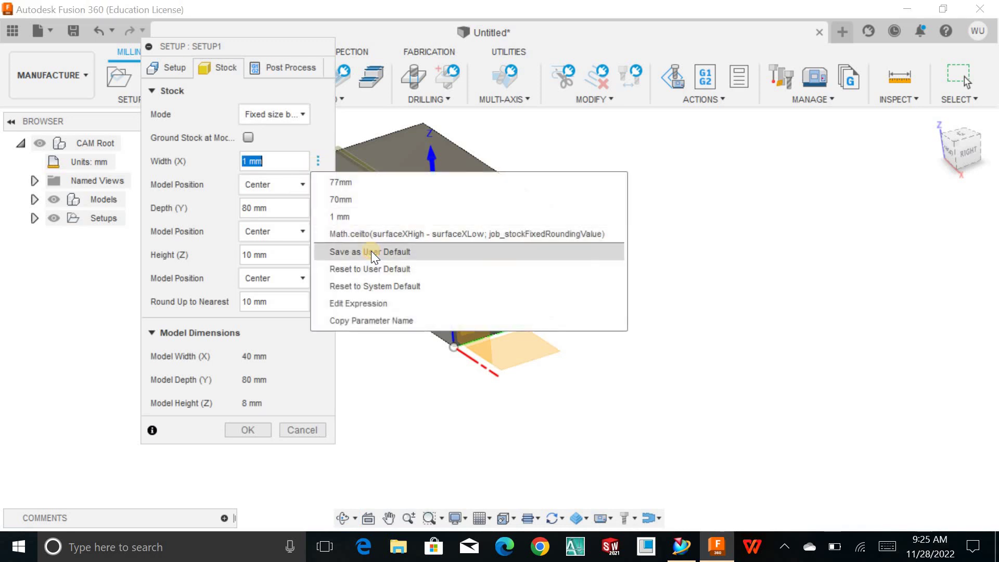
pyautogui.click(374, 286)
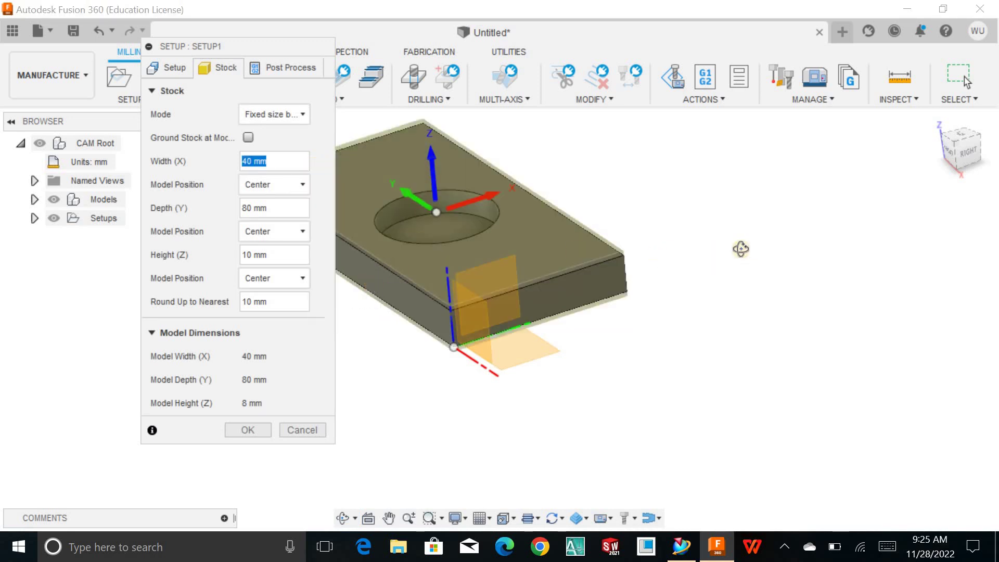
# Verify the stock is 40 mm wide, 80 mm deep and 10 mm high.
pyautogui.keyDown('shift'); pyautogui.moveTo(741, 249); pyautogui.dragTo(699, 224, button='middle'); pyautogui.keyUp('shift')
pyautogui.keyDown('shift'); pyautogui.moveTo(457, 211); pyautogui.dragTo(508, 211, button='middle'); pyautogui.keyUp('shift')
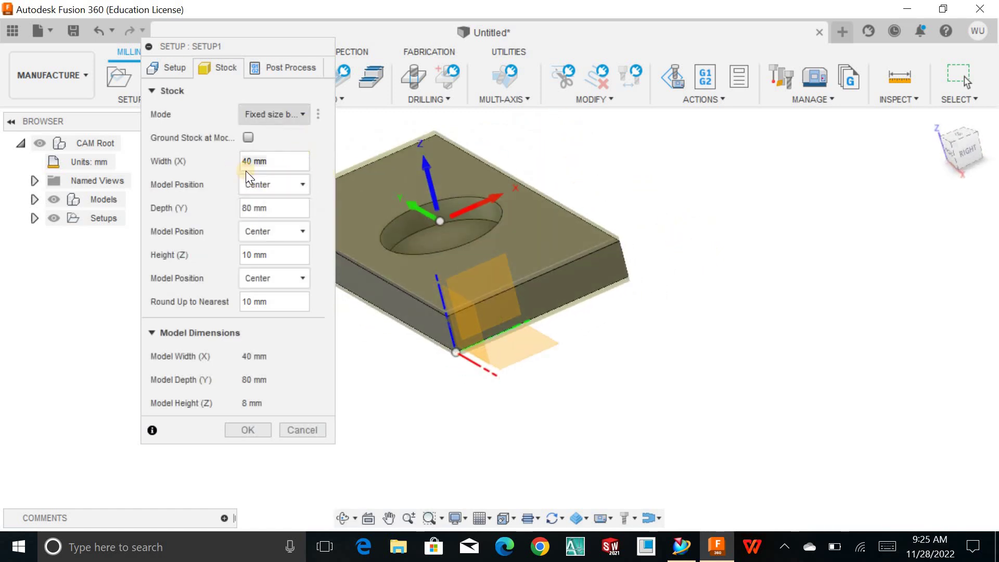
pyautogui.click(288, 160)
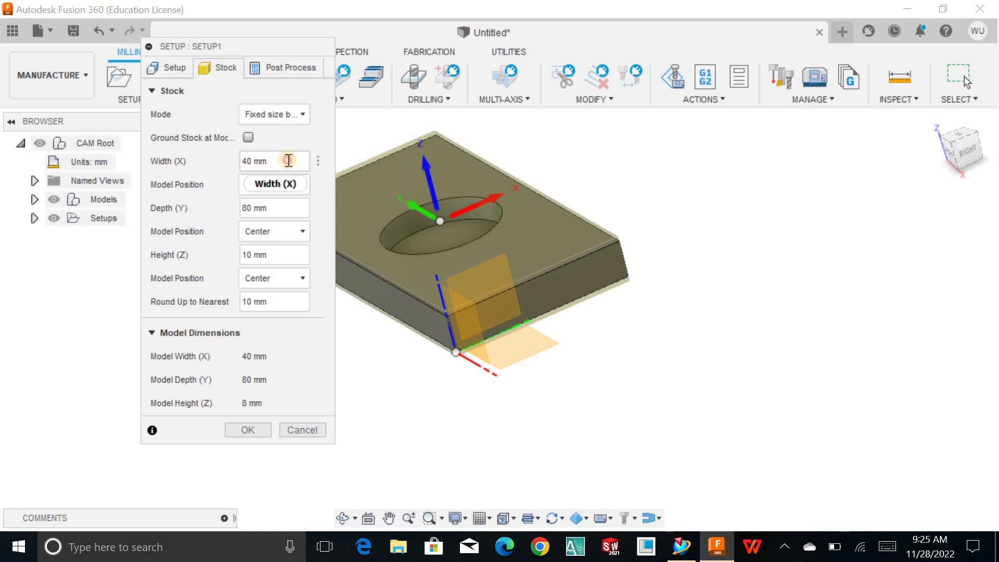
pyautogui.click(285, 207)
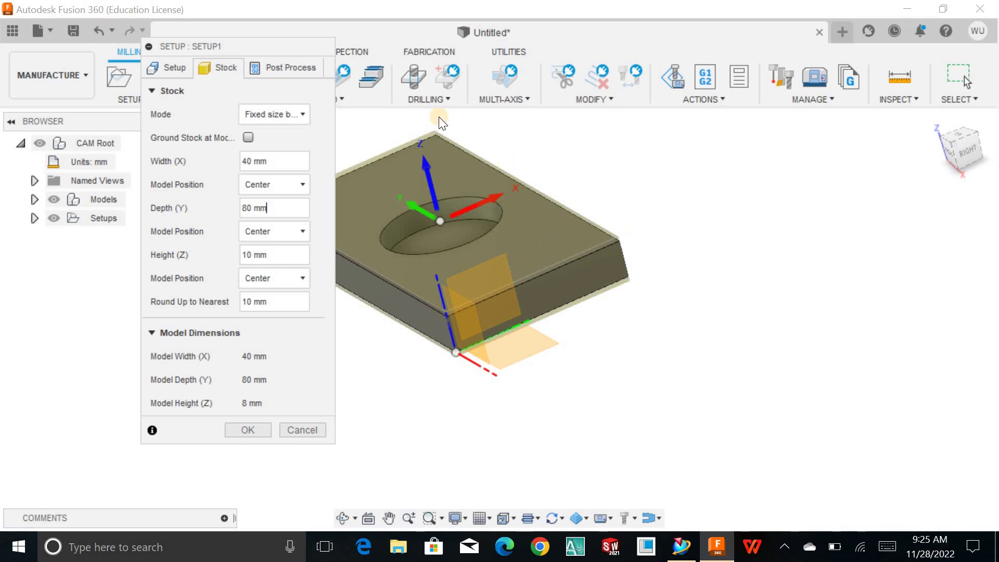
pyautogui.click(293, 255)
pyautogui.moveTo(240, 45); pyautogui.dragTo(158, 15)
pyautogui.keyDown('shift'); pyautogui.moveTo(534, 204); pyautogui.dragTo(460, 195, button='middle'); pyautogui.keyUp('shift')
# Accept the setup and reframe the view of the plate.
pyautogui.click(176, 401)
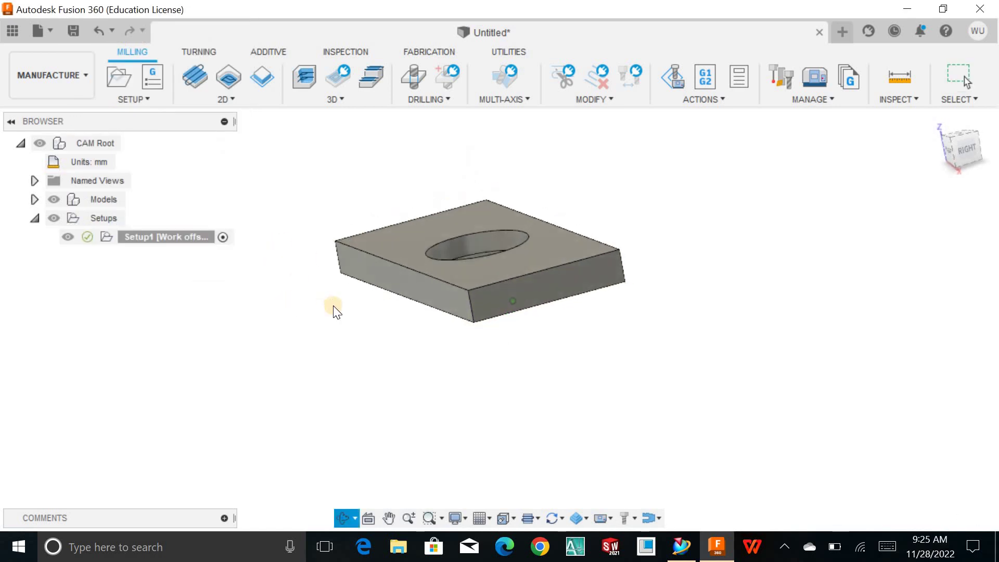
pyautogui.middleClick(431, 274)
pyautogui.keyDown('shift'); pyautogui.moveTo(432, 274); pyautogui.dragTo(498, 282, button='middle'); pyautogui.keyUp('shift')
pyautogui.scroll(-5, 502, 295)
pyautogui.press('Escape')
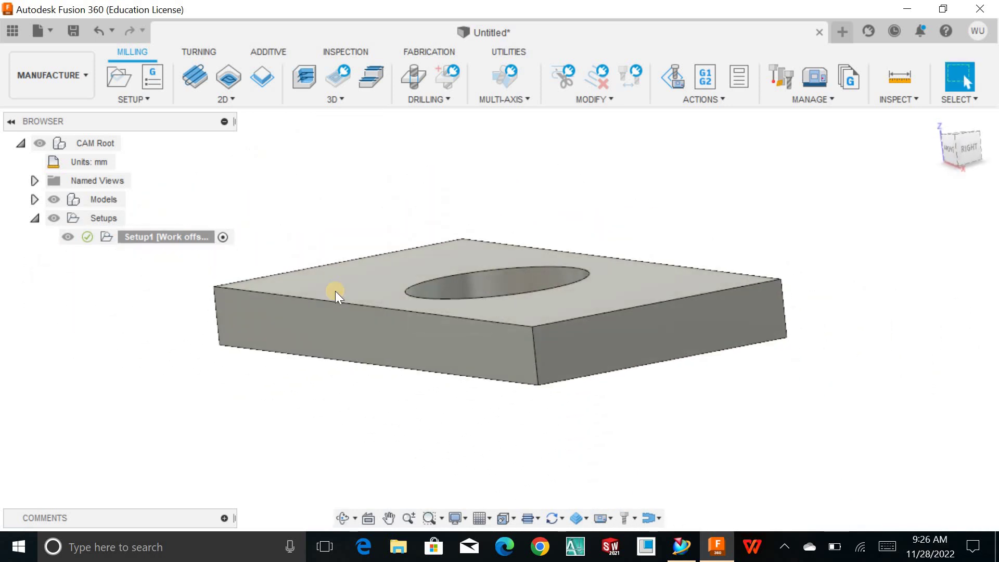
pyautogui.keyDown('shift'); pyautogui.moveTo(591, 239); pyautogui.dragTo(350, 151, button='middle'); pyautogui.keyUp('shift')
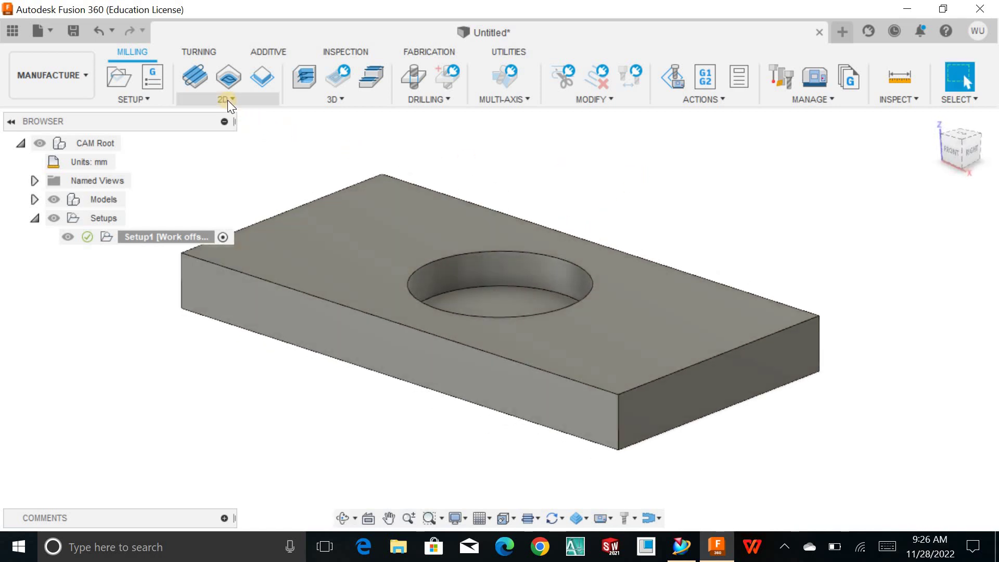
pyautogui.click(582, 204)
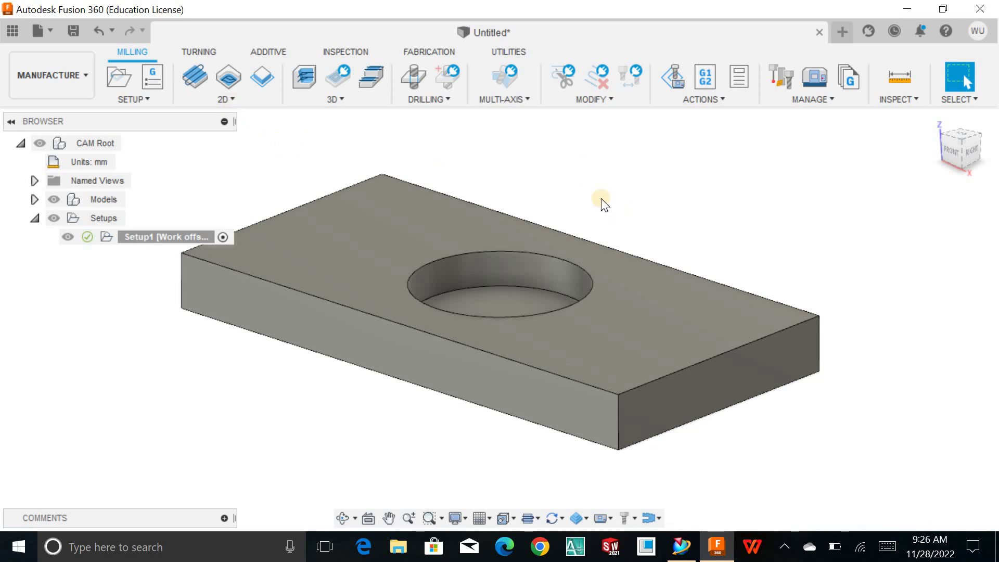
# Start a 2D Pocket operation from the Milling 2D menu.
pyautogui.keyDown('shift'); pyautogui.moveTo(632, 198); pyautogui.dragTo(365, 144, button='middle'); pyautogui.keyUp('shift')
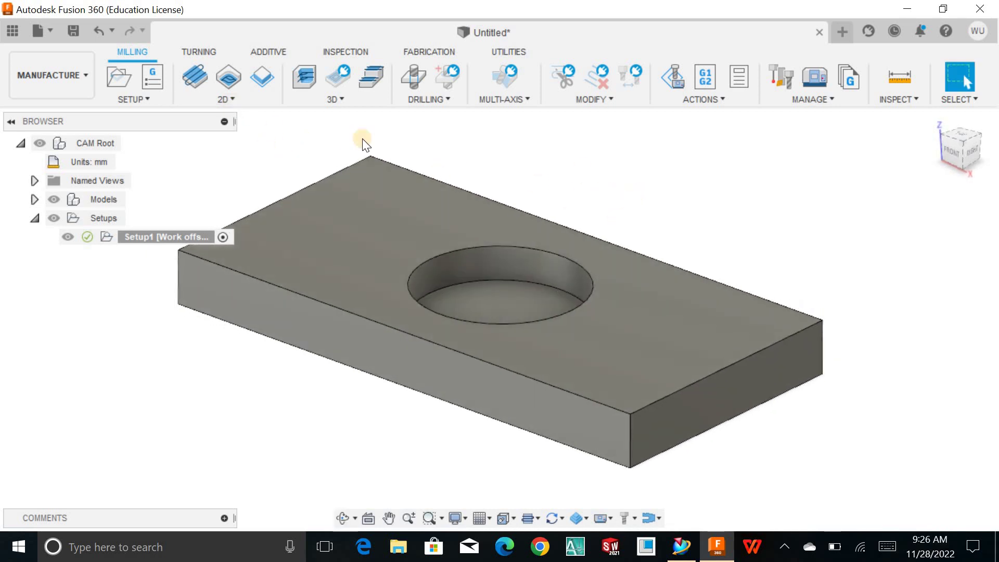
pyautogui.click(236, 102)
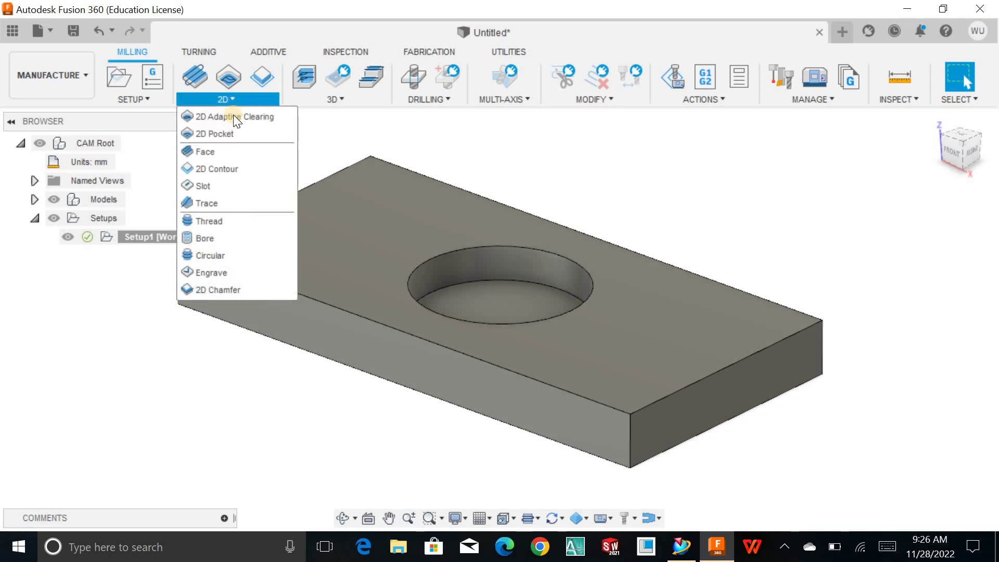
pyautogui.click(231, 134)
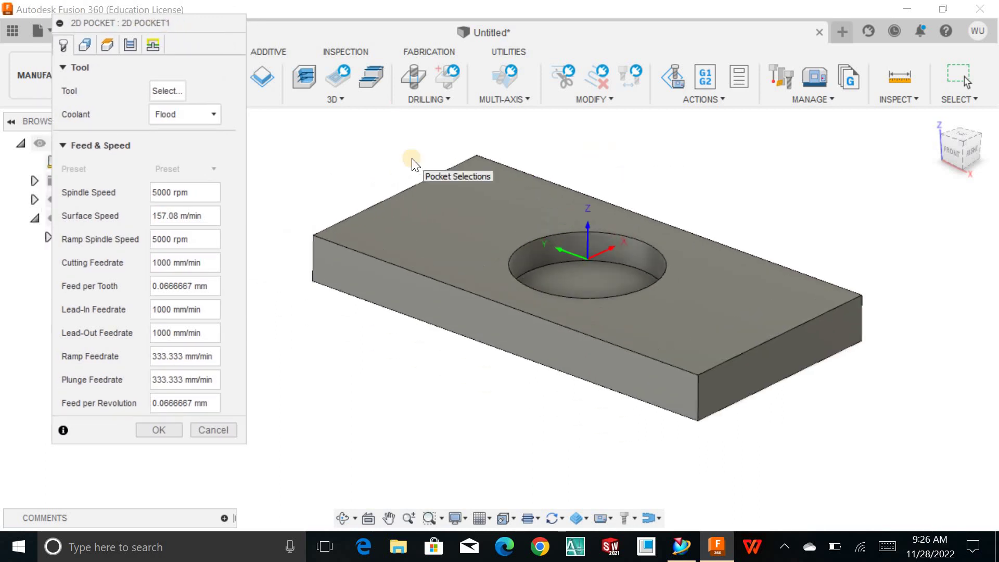
# Create a new flat end mill with 8 mm diameter and select it for 2D POCKET1.
pyautogui.click(168, 93)
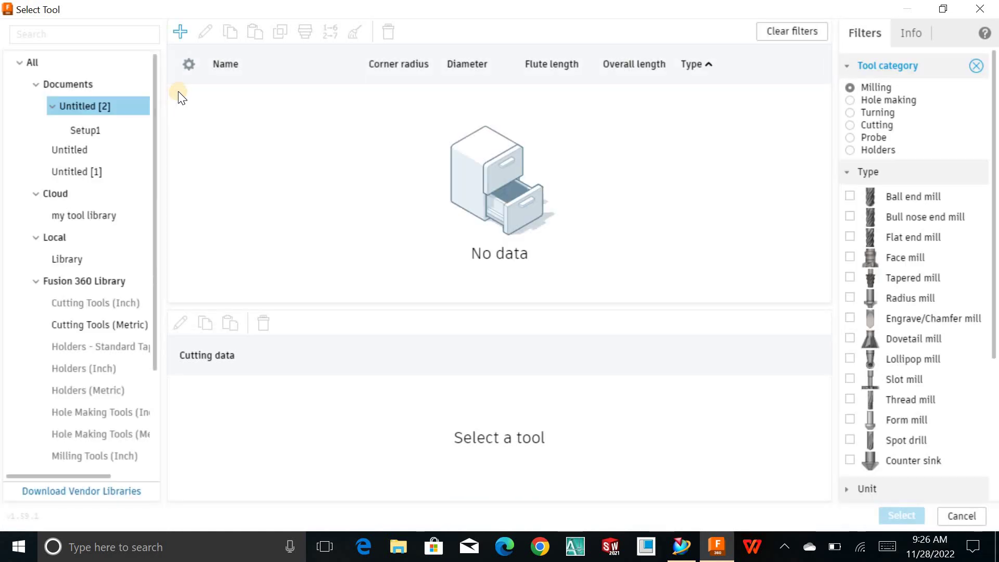
pyautogui.click(180, 33)
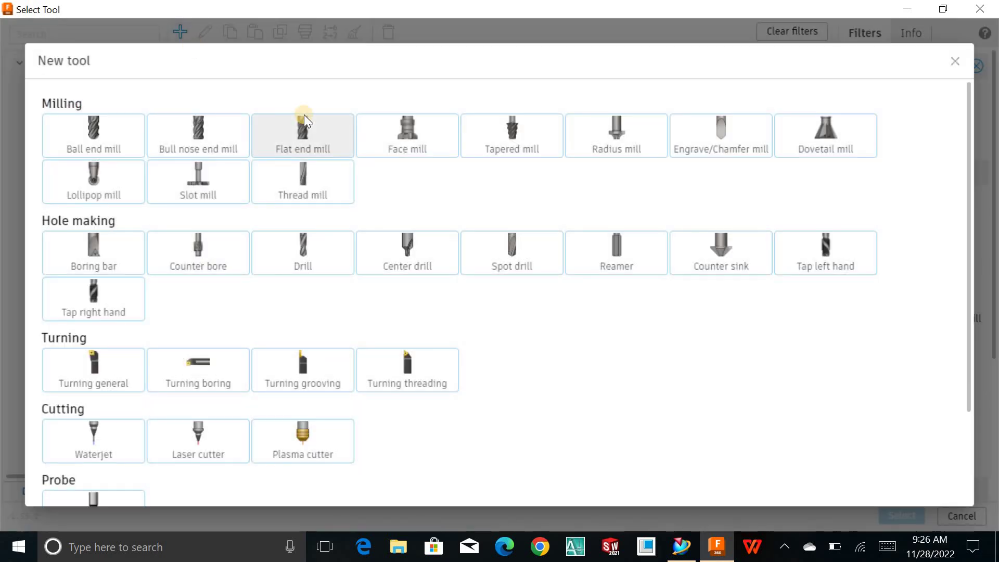
pyautogui.click(289, 126)
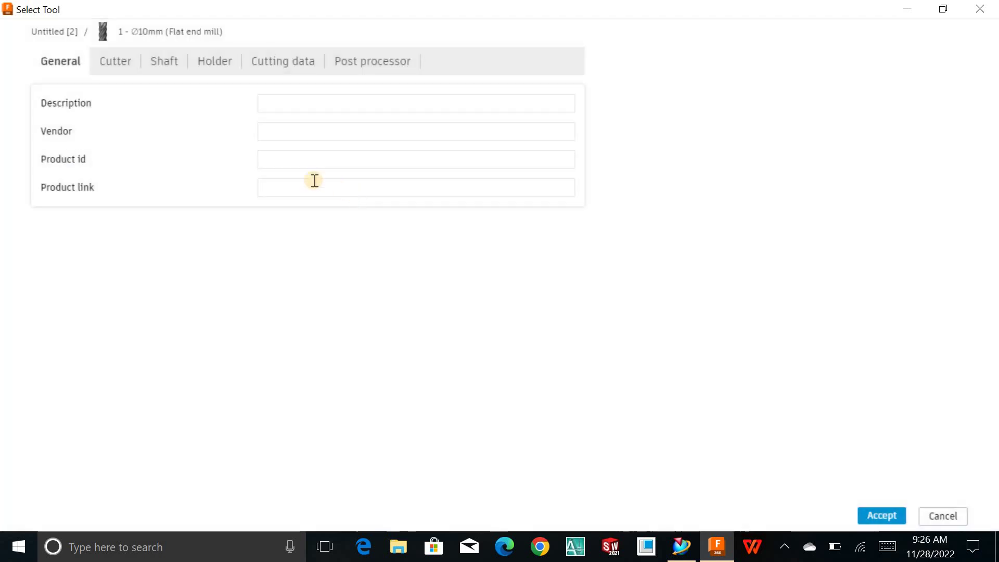
pyautogui.click(110, 62)
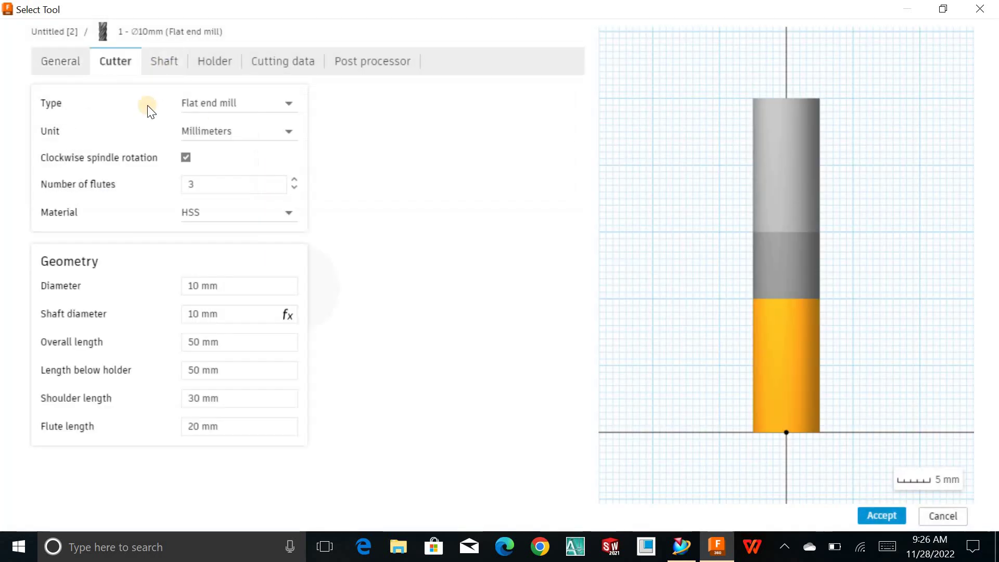
pyautogui.click(211, 183)
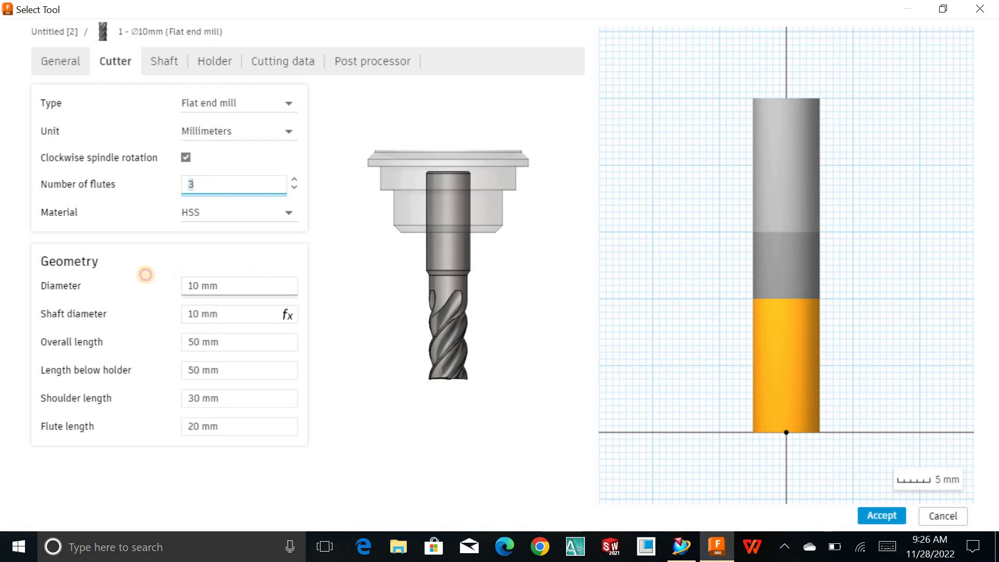
pyautogui.press('Tab')
pyautogui.write('8')
pyautogui.click(870, 515)
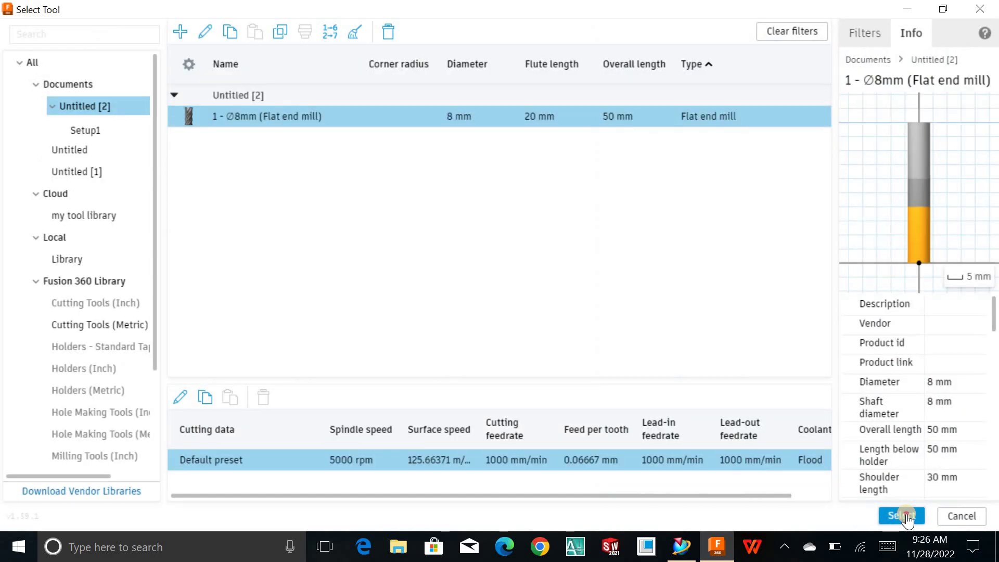
pyautogui.click(904, 516)
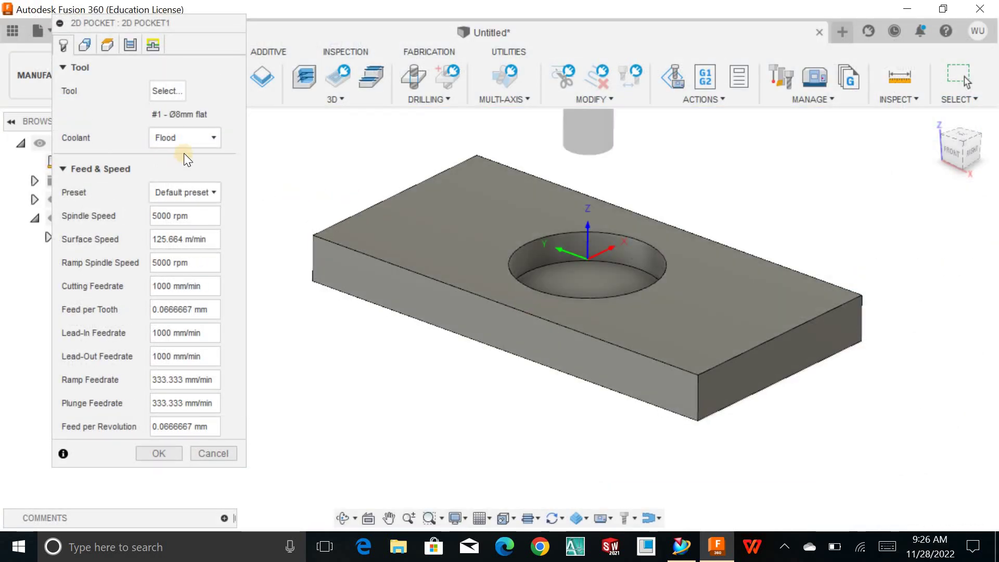
# Keep Flood coolant and switch to a Custom preset with 1200 rpm spindle speed.
pyautogui.click(184, 138)
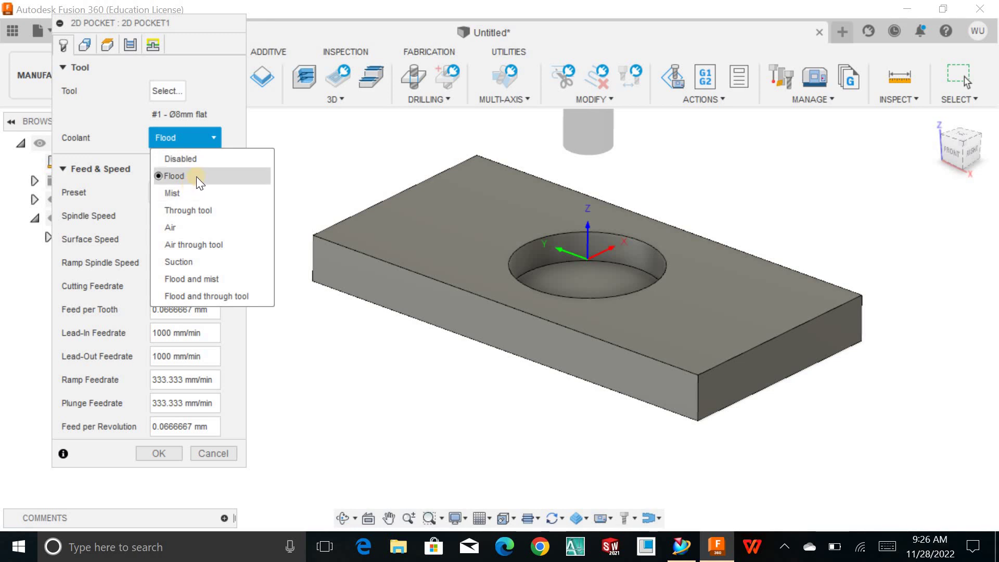
pyautogui.click(196, 176)
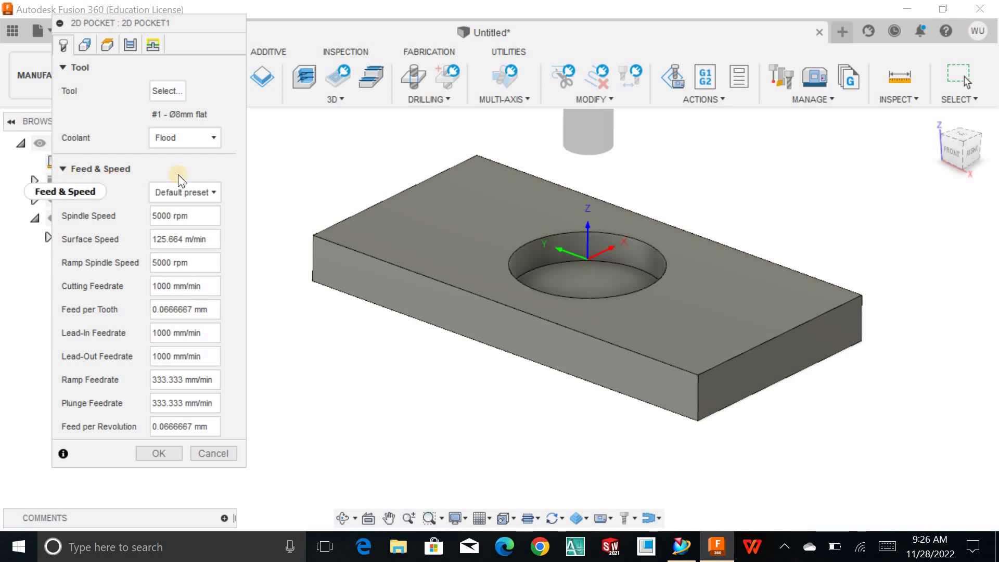
pyautogui.click(173, 192)
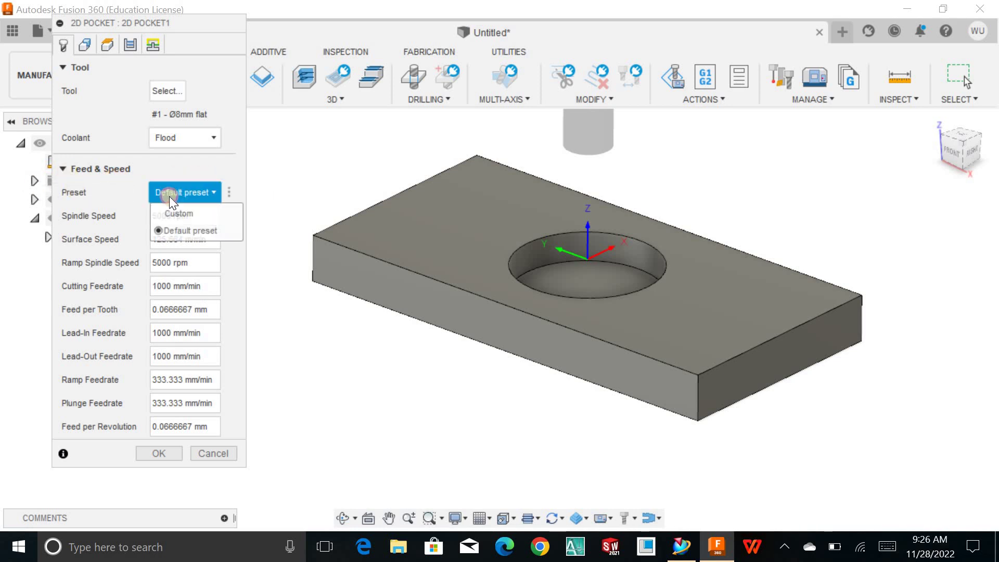
pyautogui.click(178, 230)
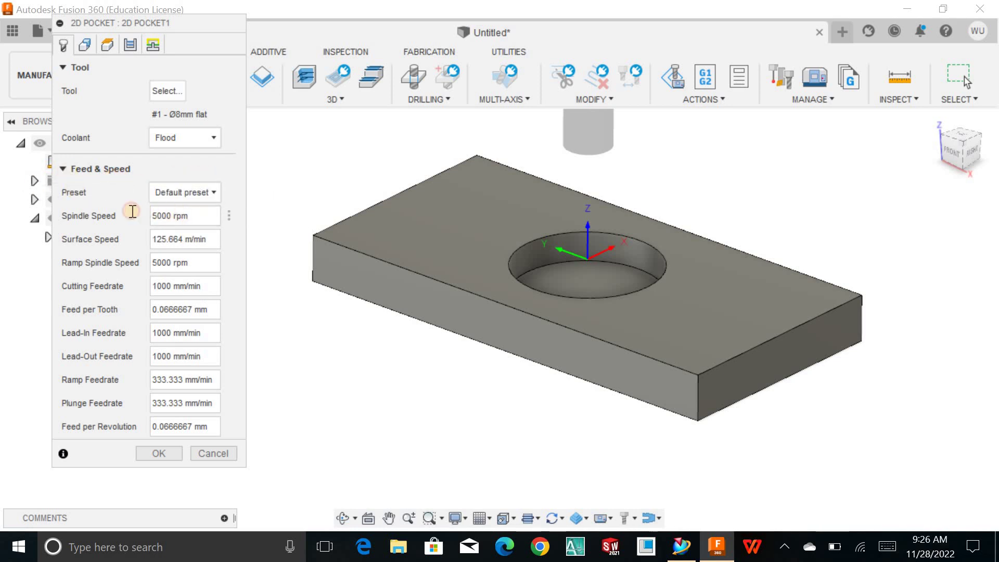
pyautogui.click(197, 216)
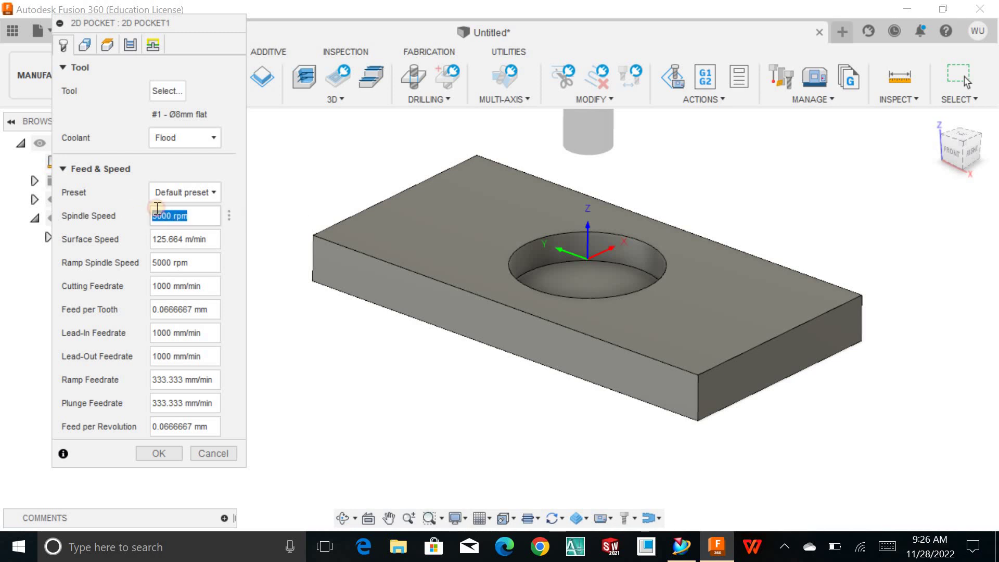
pyautogui.click(193, 194)
pyautogui.click(187, 213)
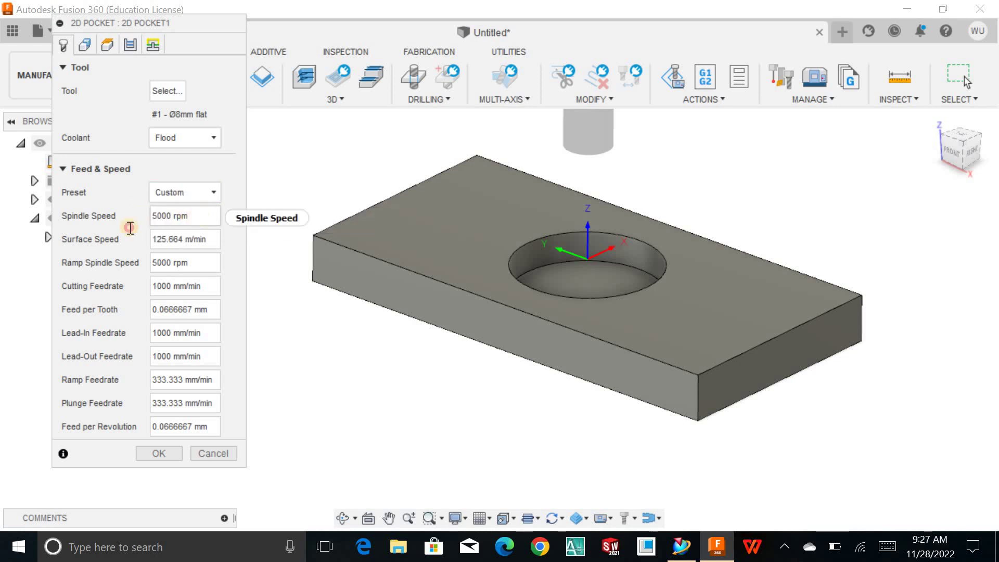
pyautogui.press('Tab')
pyautogui.write('1200')
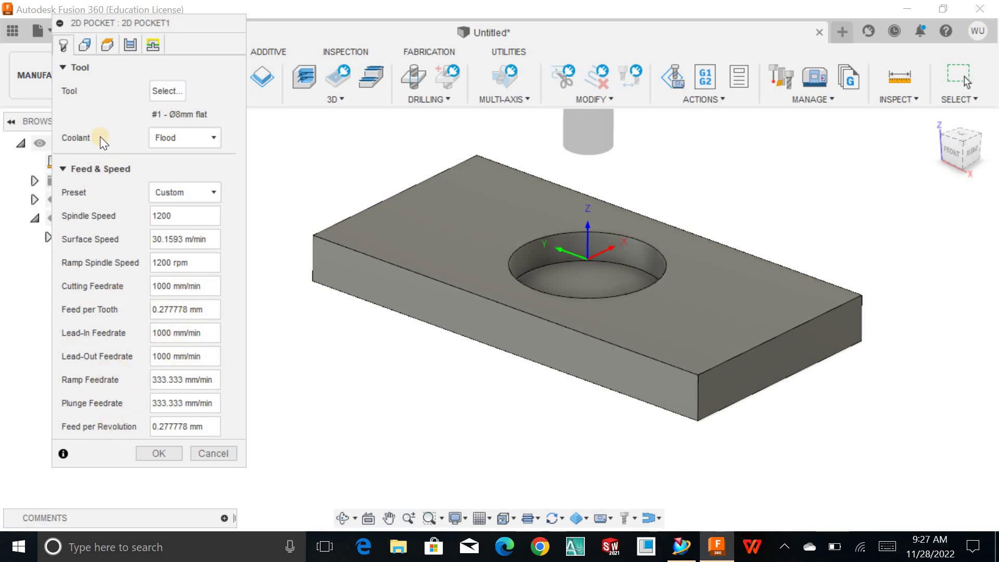
# Set Contour Mode to Selected pockets and pick the circular pocket floor, keeping Tangent extension.
pyautogui.click(85, 46)
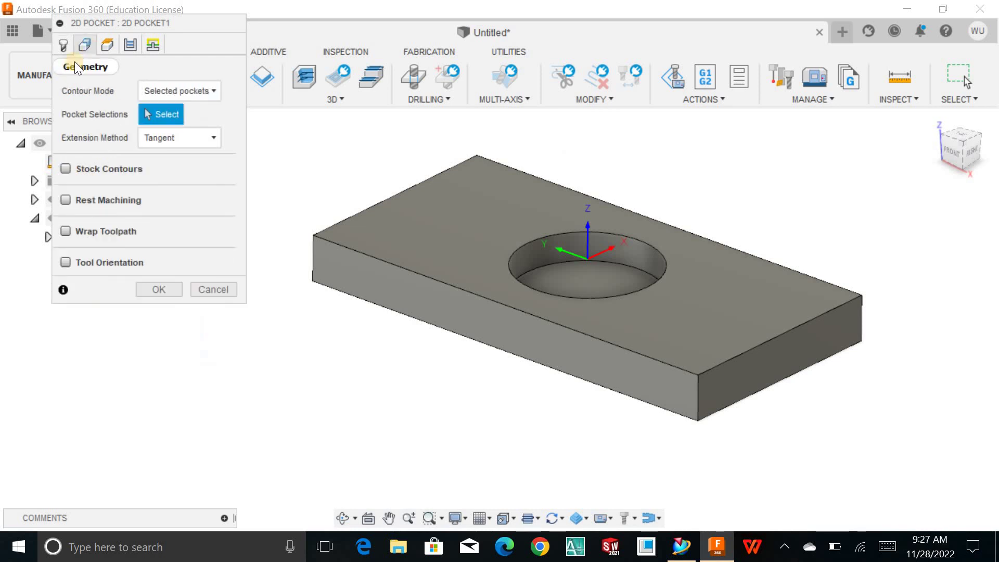
pyautogui.click(198, 89)
pyautogui.click(206, 112)
pyautogui.click(210, 94)
pyautogui.click(205, 130)
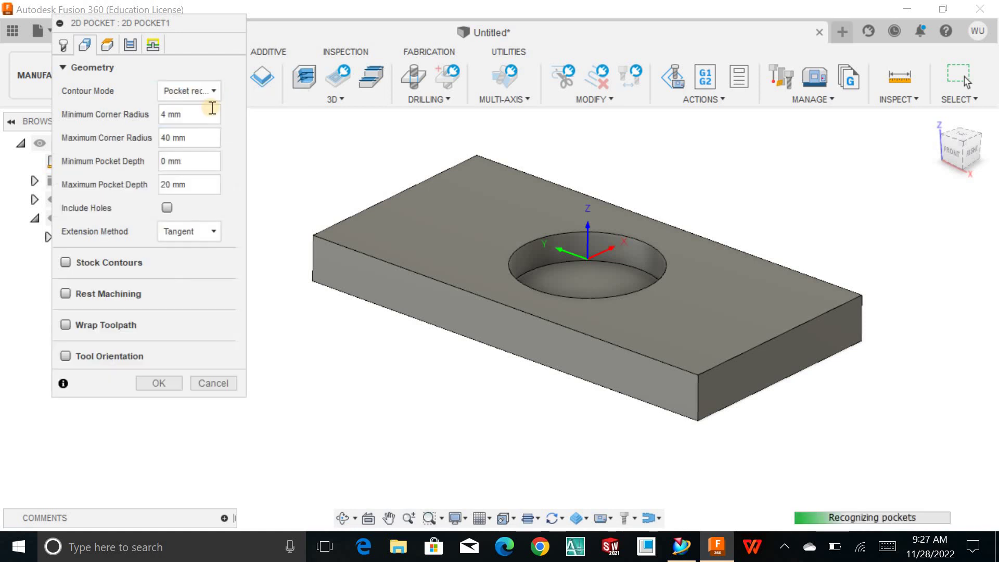
pyautogui.click(202, 94)
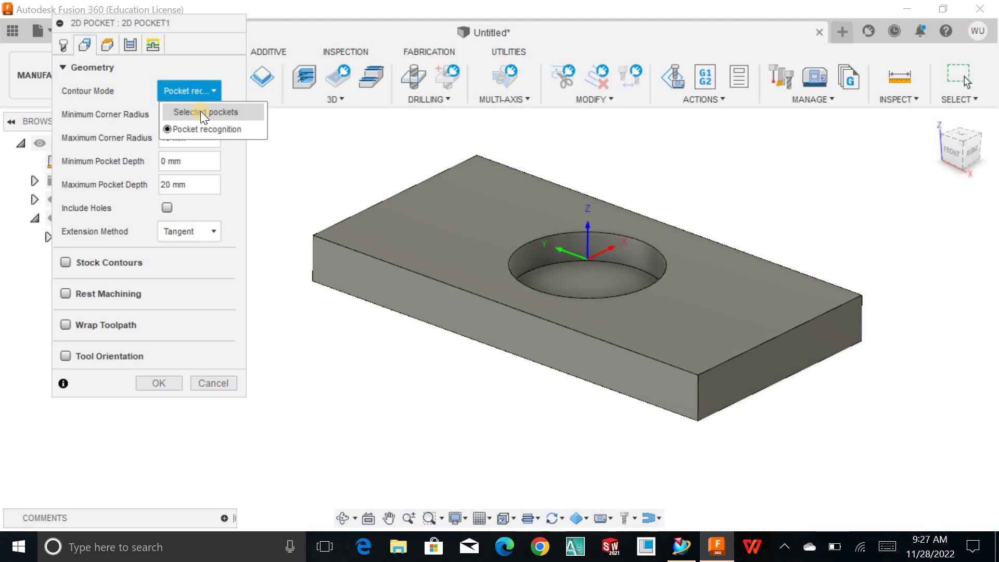
pyautogui.click(201, 111)
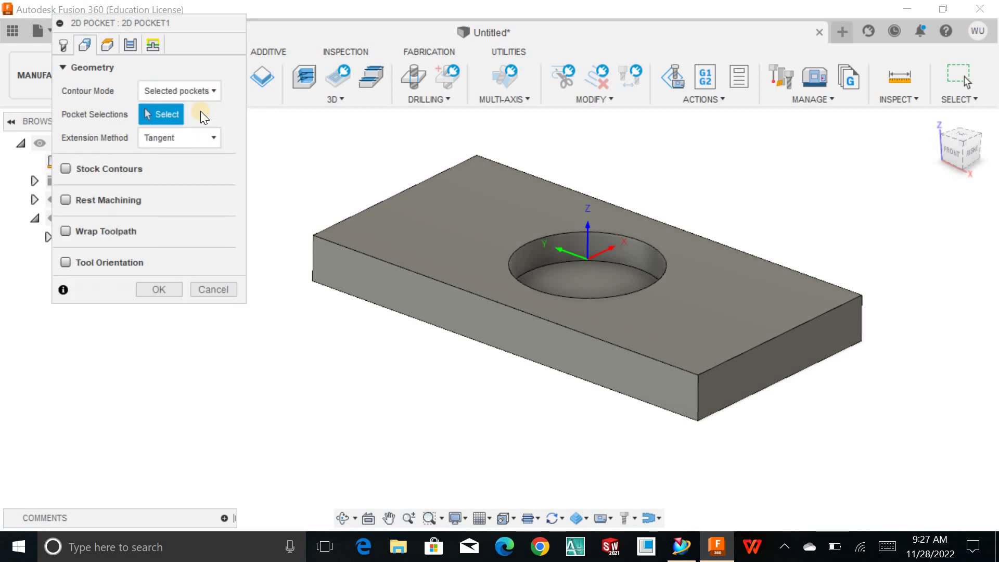
pyautogui.click(598, 279)
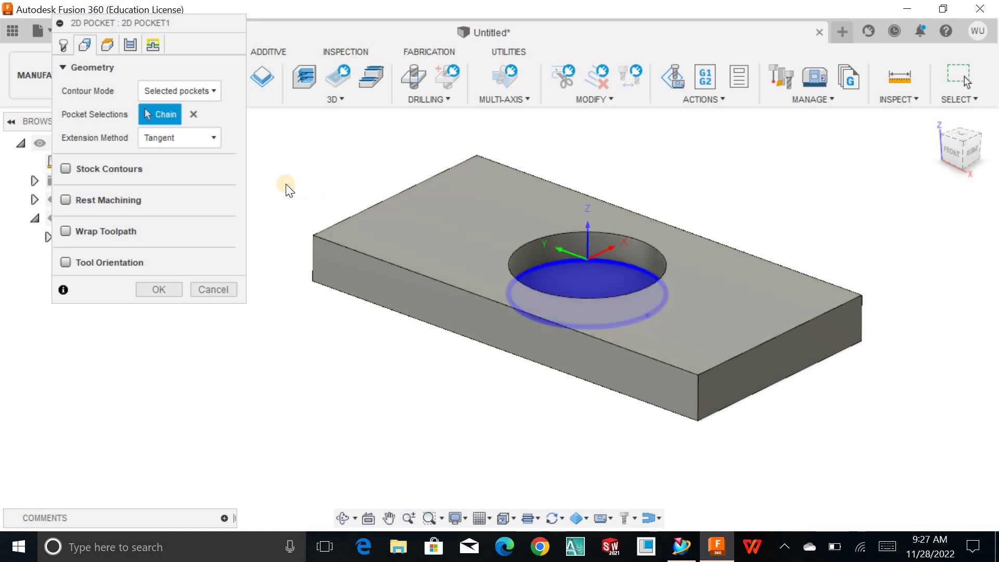
pyautogui.click(202, 143)
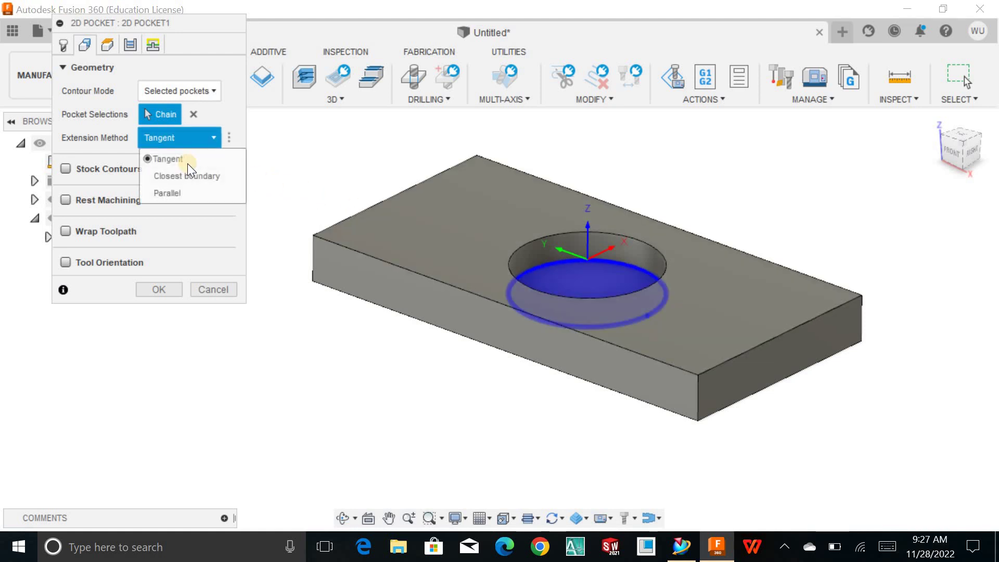
pyautogui.click(187, 163)
# Use the hole's top edge as stock contour and Setup WCS tool orientation.
pyautogui.click(70, 171)
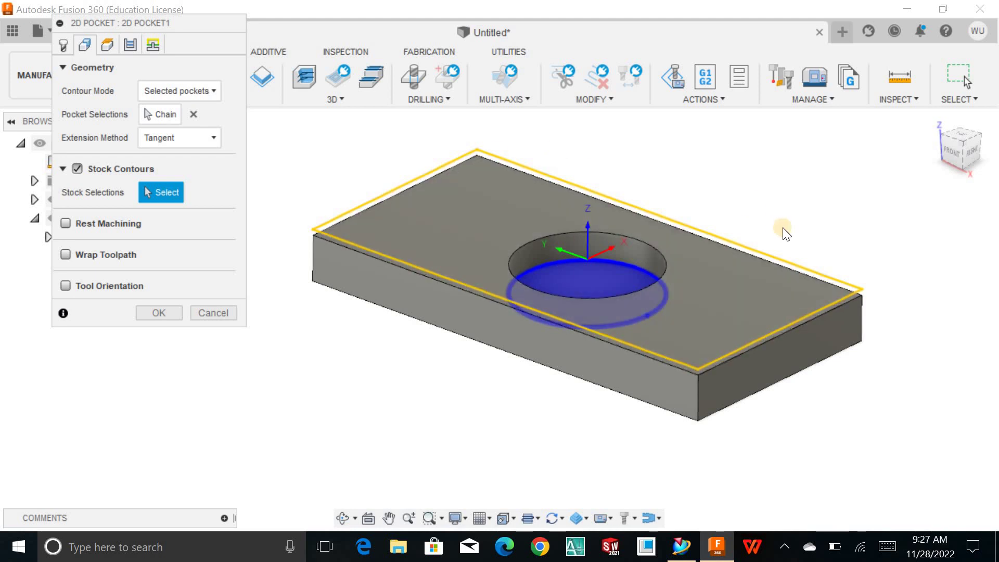
pyautogui.click(551, 233)
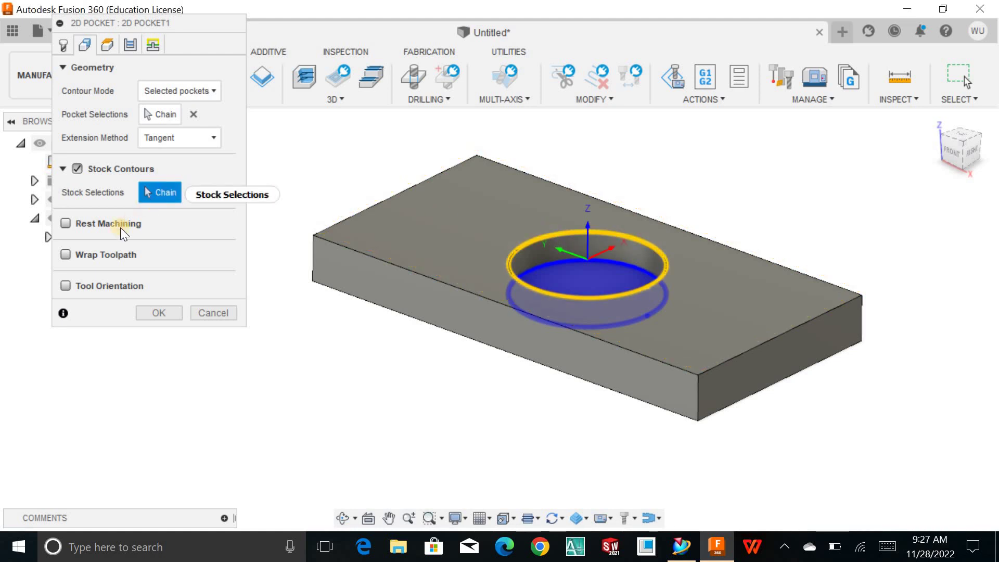
pyautogui.click(65, 285)
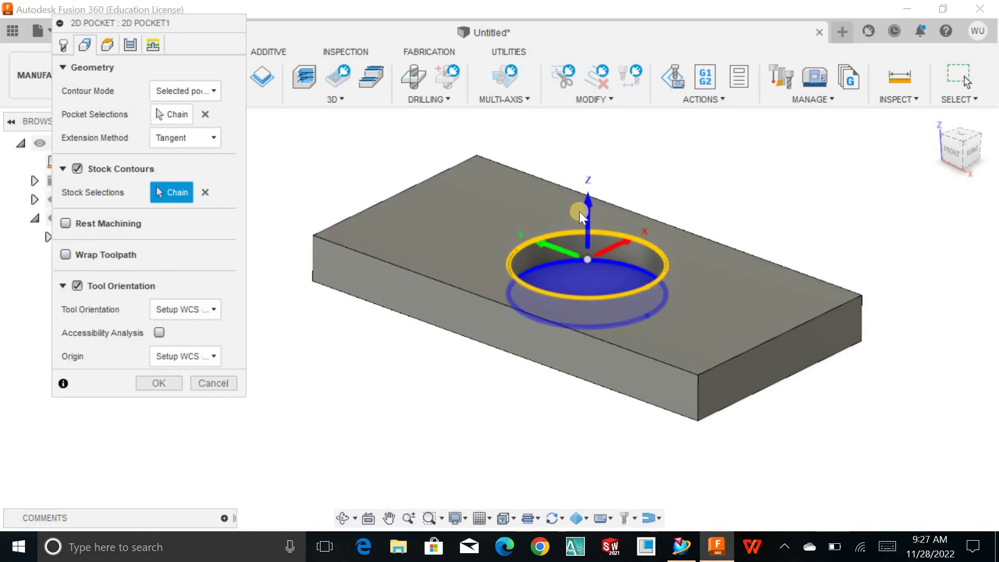
pyautogui.click(208, 314)
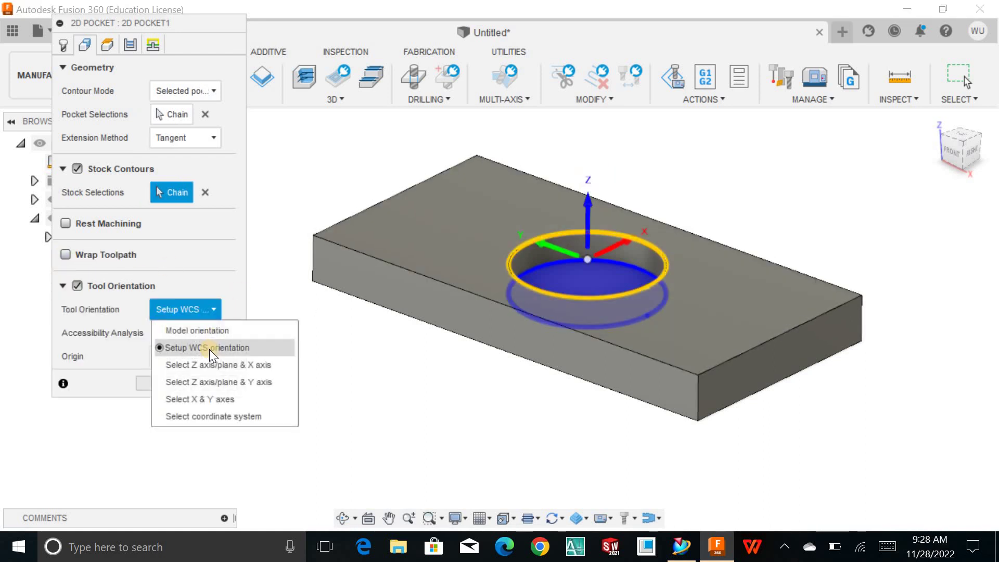
pyautogui.click(209, 348)
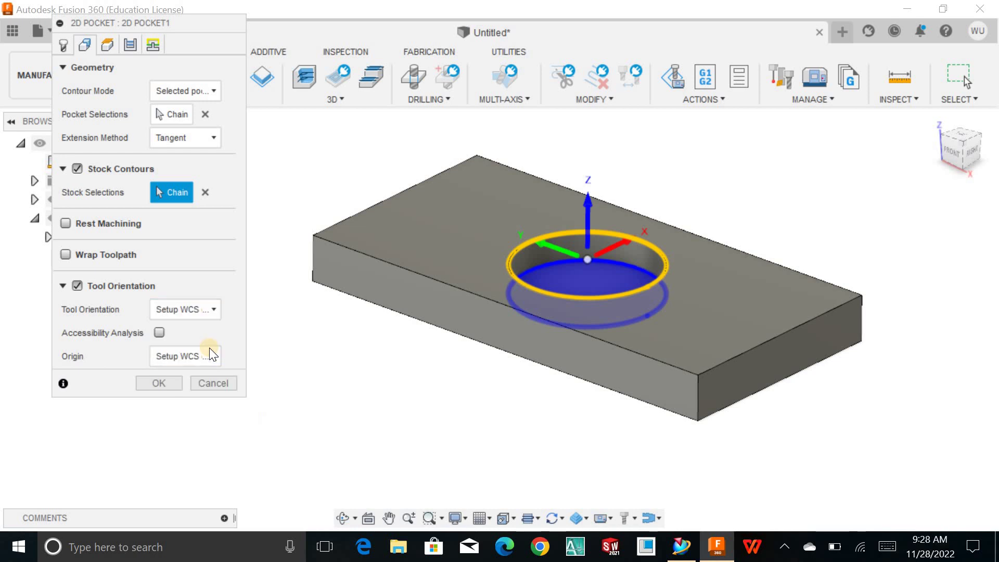
# In Heights, set the clearance height offset to 5 mm from Retract height.
pyautogui.click(106, 45)
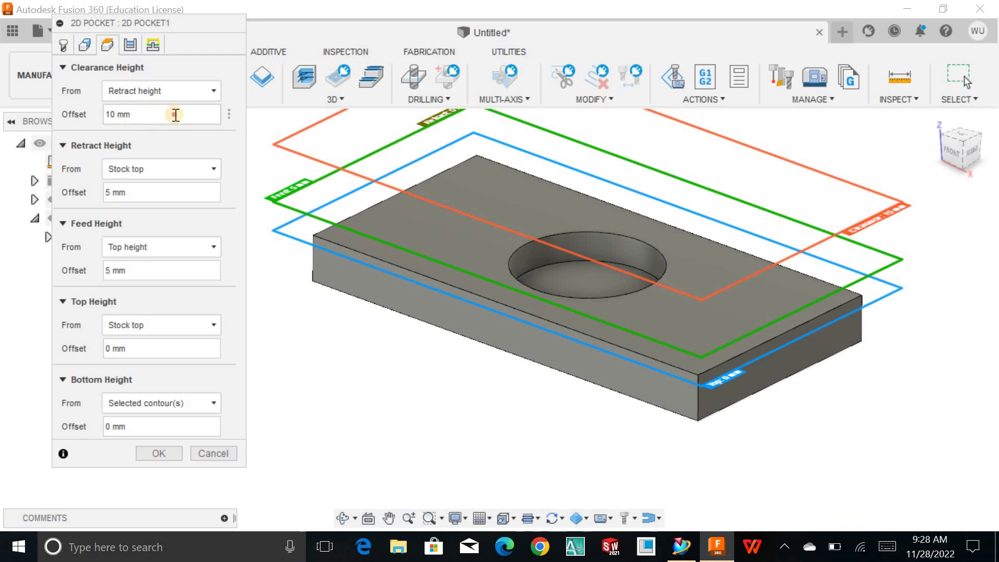
pyautogui.moveTo(172, 114); pyautogui.dragTo(83, 118)
pyautogui.write('5')
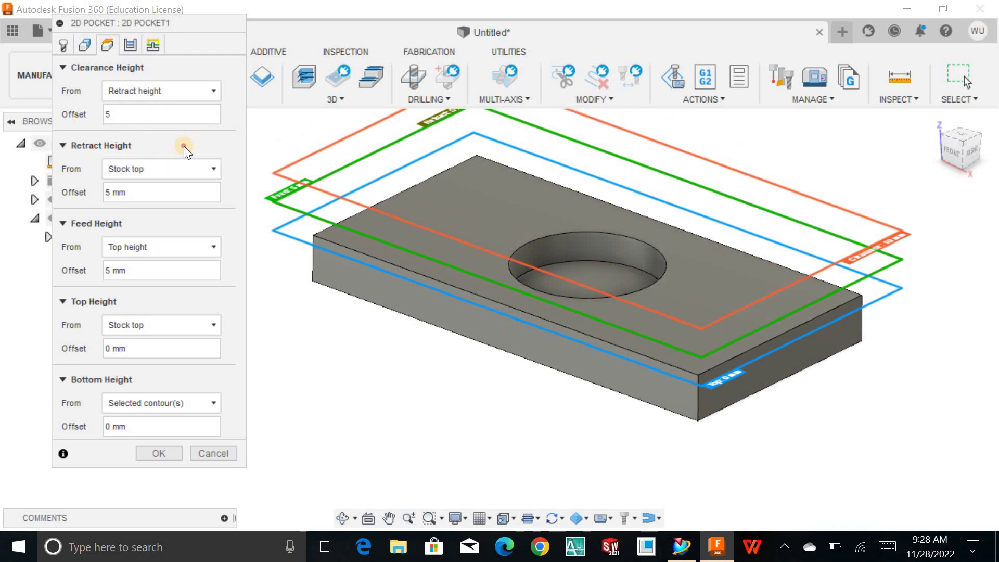
pyautogui.click(161, 90)
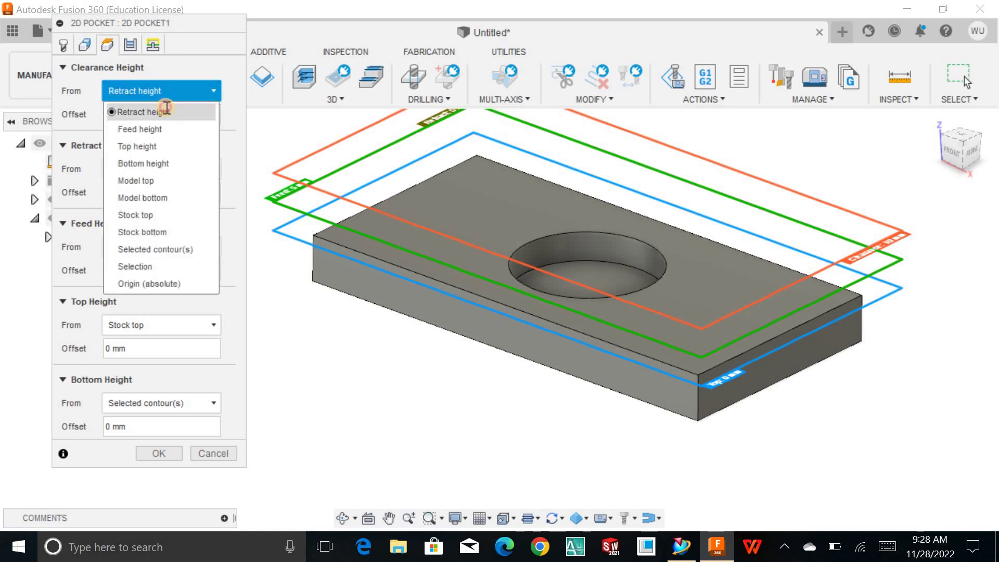
pyautogui.click(166, 109)
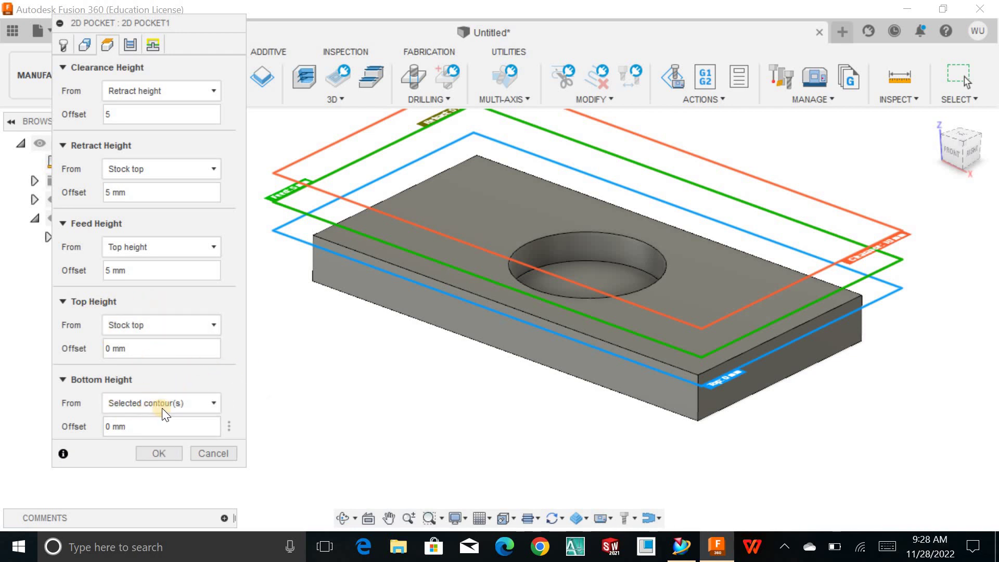
# On the Passes settings, set the pocket's Sideways Compensation to Right.
pyautogui.click(132, 44)
pyautogui.keyDown('shift'); pyautogui.moveTo(357, 167); pyautogui.dragTo(357, 161, button='middle'); pyautogui.keyUp('shift')
pyautogui.click(63, 67)
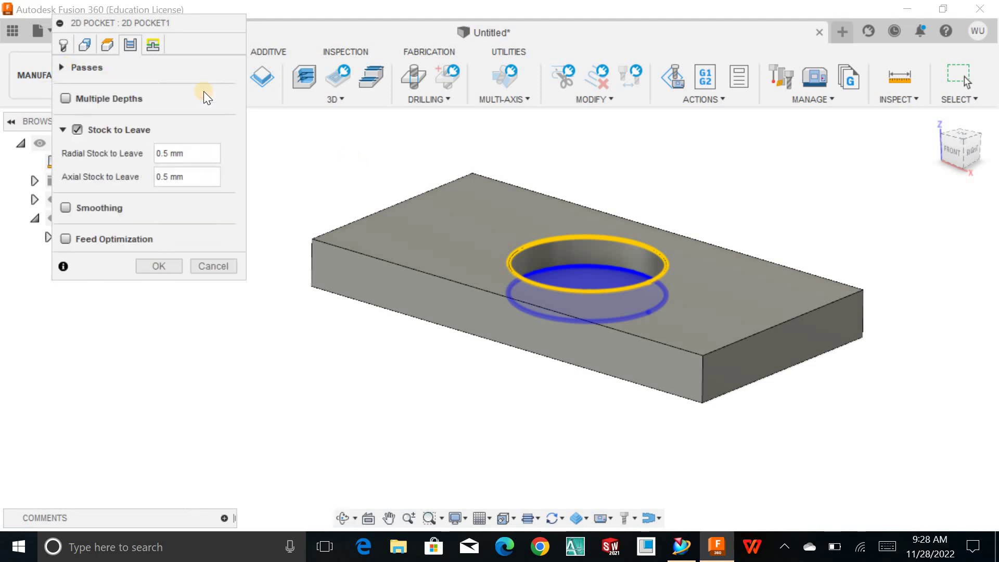
pyautogui.click(67, 72)
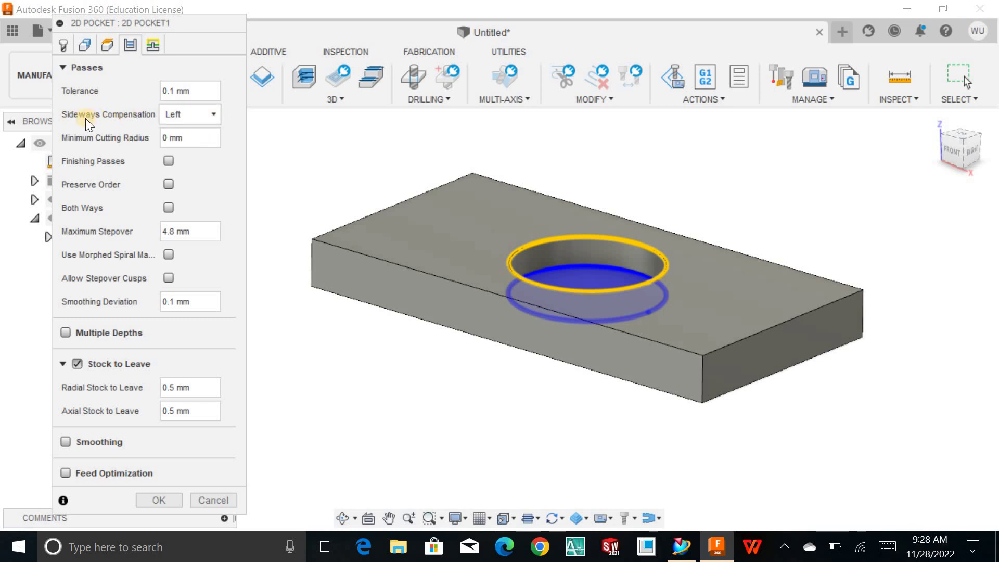
pyautogui.click(192, 117)
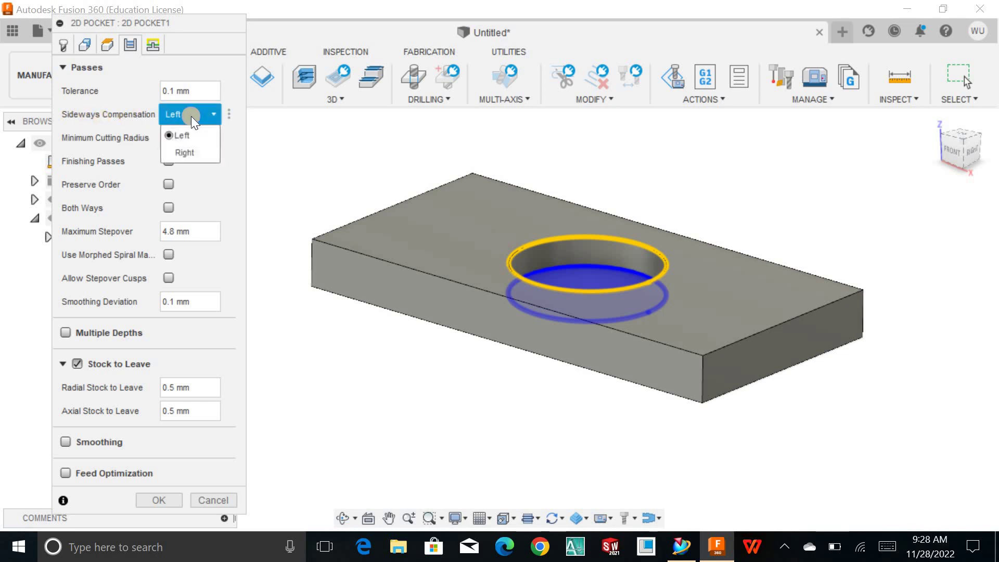
pyautogui.click(192, 154)
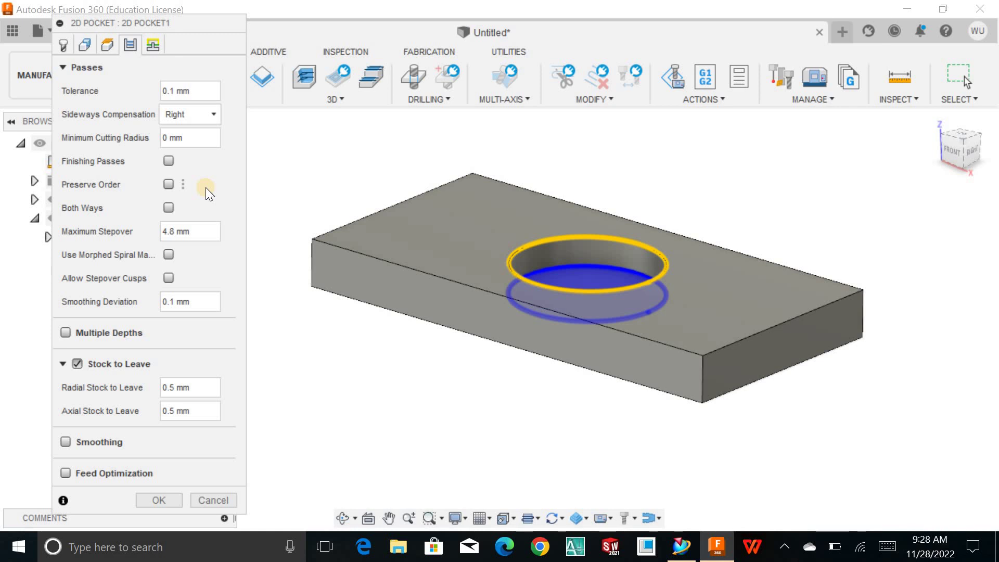
# Enable Finishing Passes with 1 pass and a stepover of 4.
pyautogui.click(167, 161)
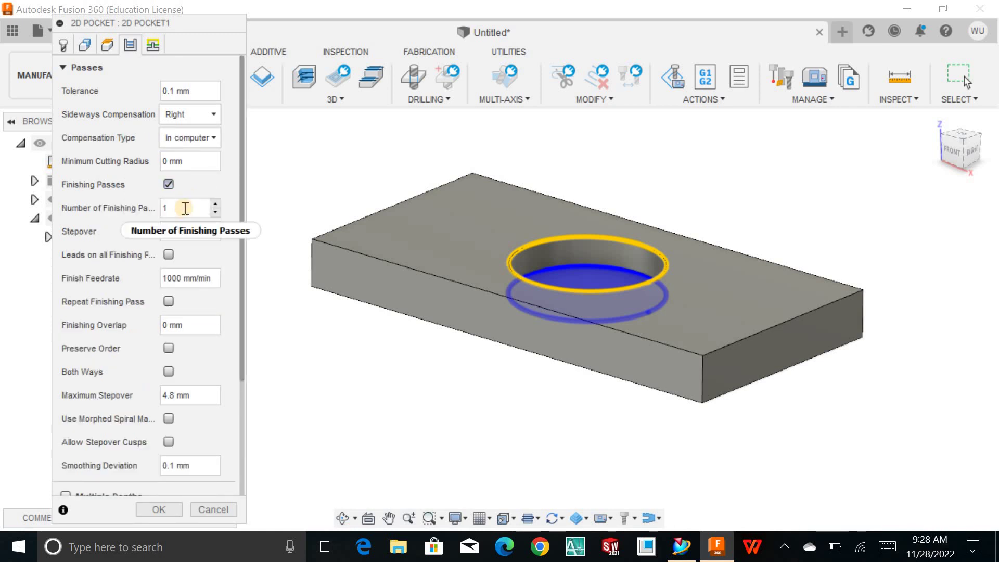
pyautogui.click(183, 208)
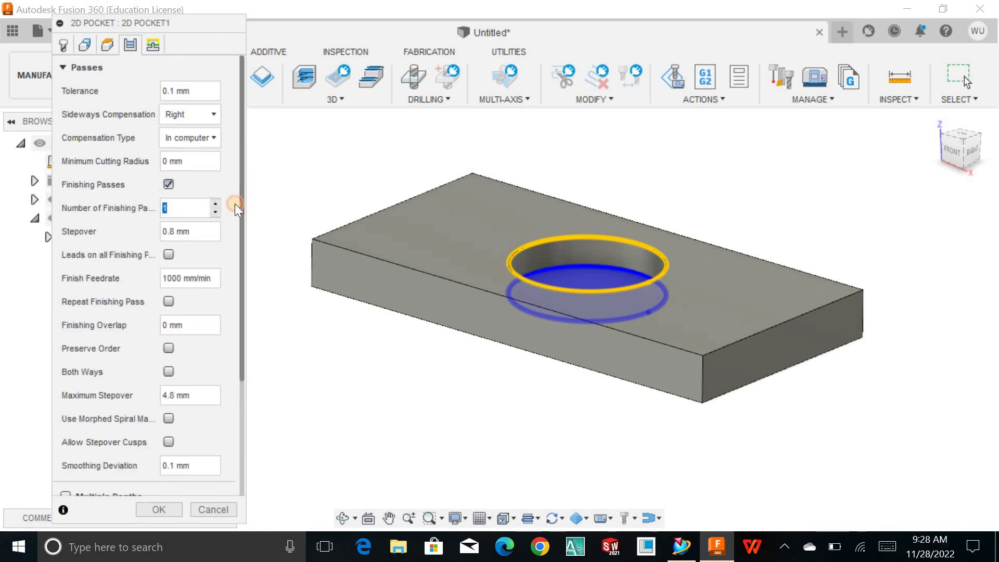
pyautogui.scroll(-3, 237, 204)
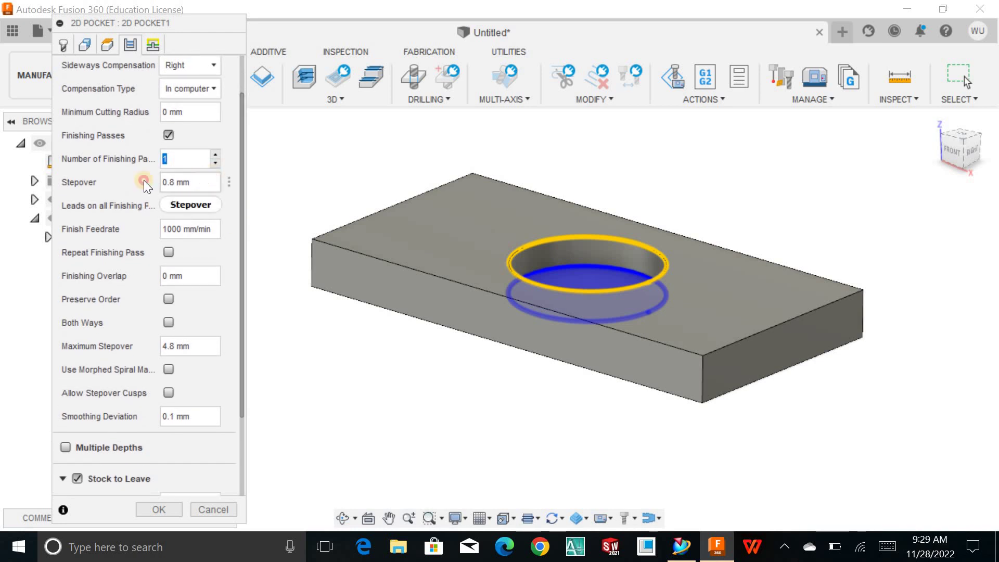
pyautogui.press('Tab')
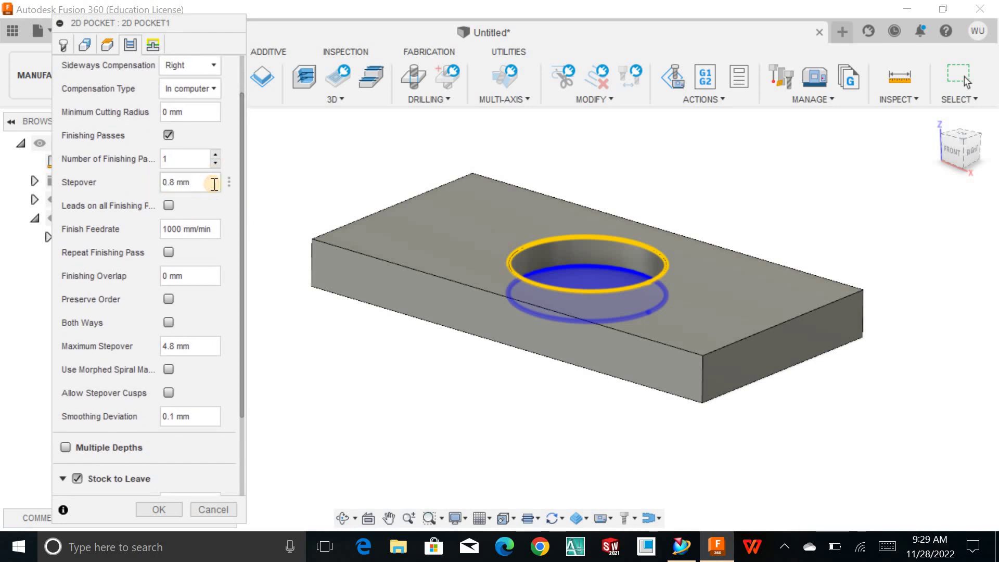
pyautogui.write('4')
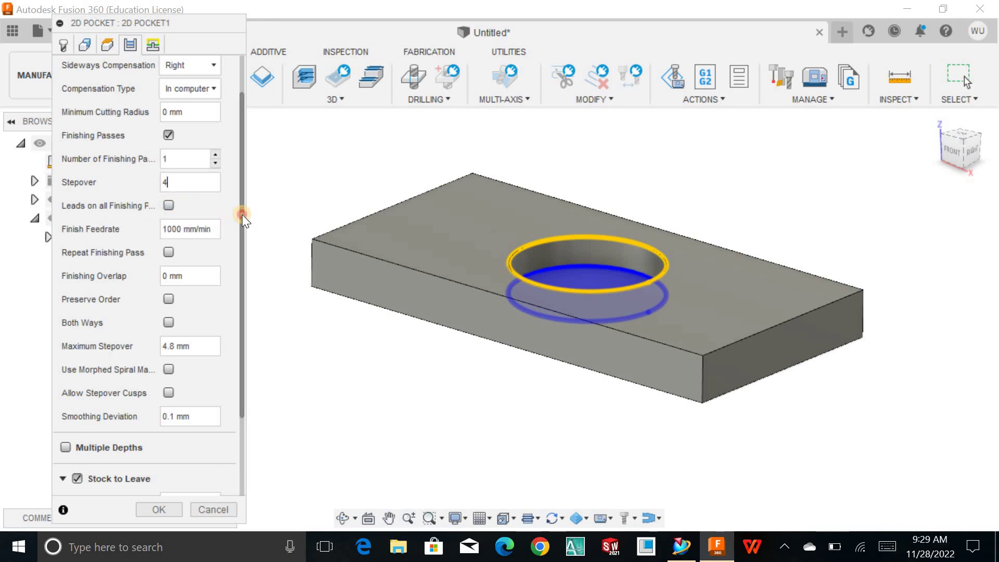
pyautogui.scroll(-3, 236, 261)
pyautogui.scroll(-1, 238, 285)
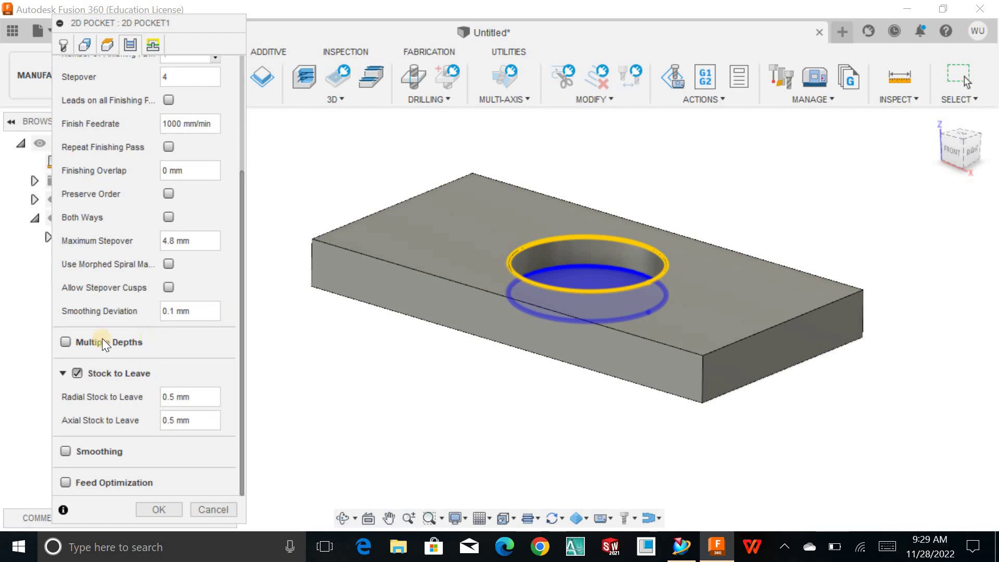
# Turn on Multiple Depths with a maximum roughing stepdown of 1.
pyautogui.click(65, 342)
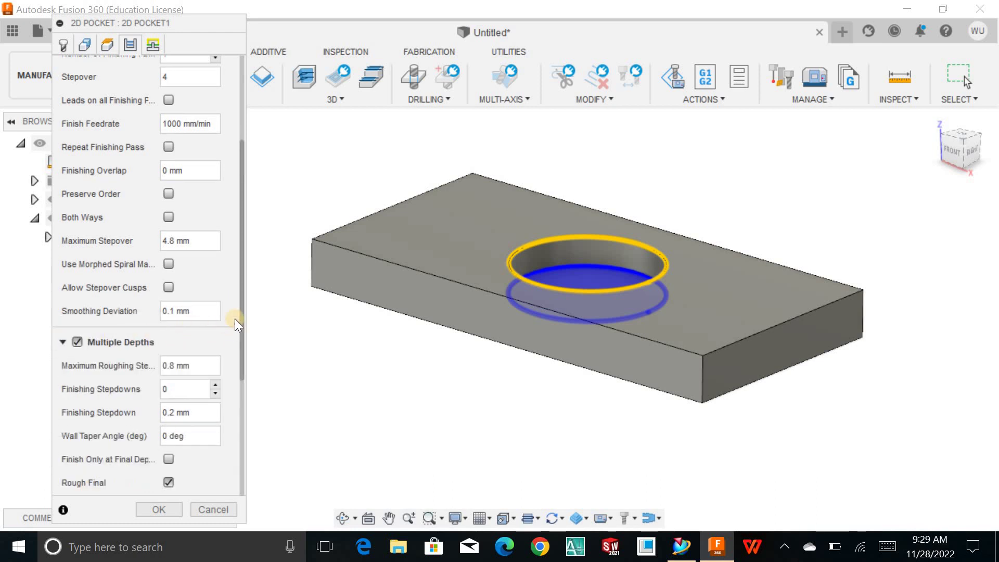
pyautogui.moveTo(241, 319); pyautogui.dragTo(243, 341)
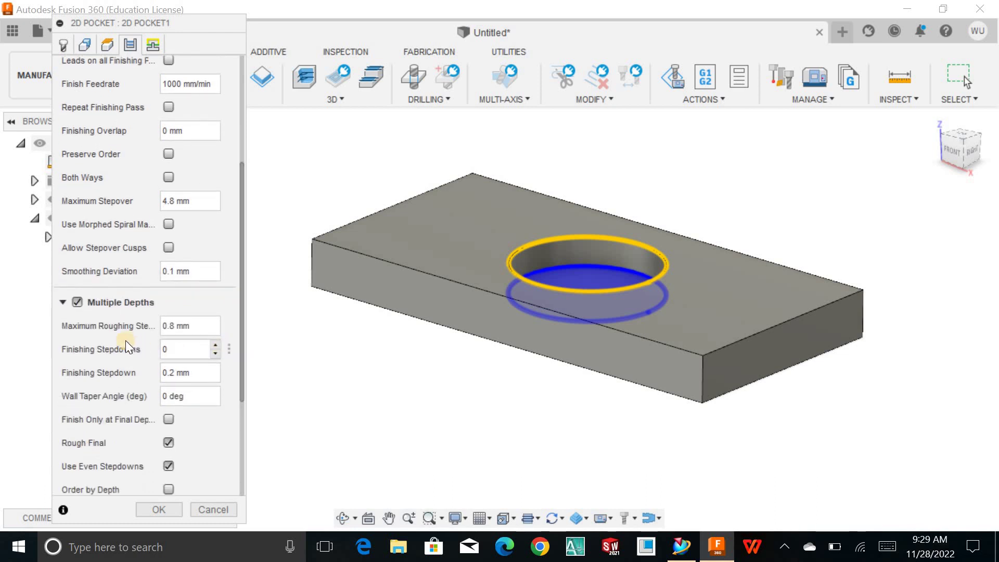
pyautogui.click(198, 325)
pyautogui.write('1')
pyautogui.moveTo(242, 348); pyautogui.dragTo(251, 471)
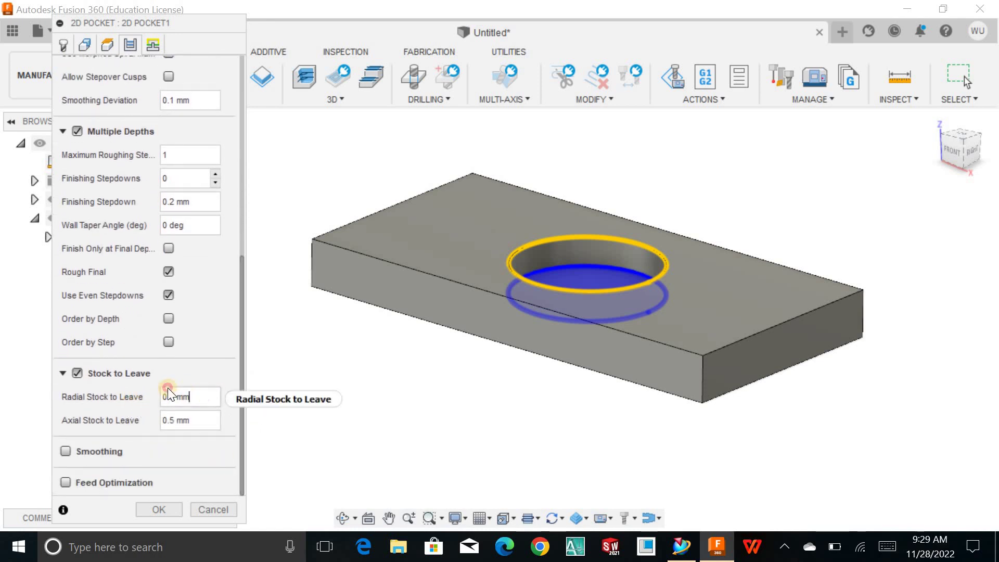
# Set the radial stock to leave to 0, then check the Linking tab and return to Passes.
pyautogui.moveTo(162, 397); pyautogui.dragTo(199, 395)
pyautogui.write('0')
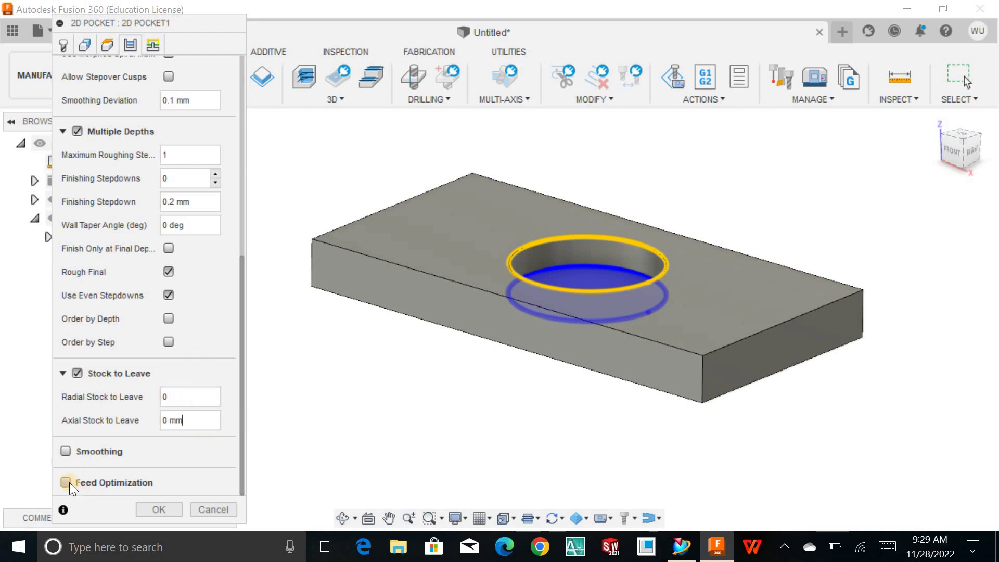
pyautogui.scroll(-3, 194, 335)
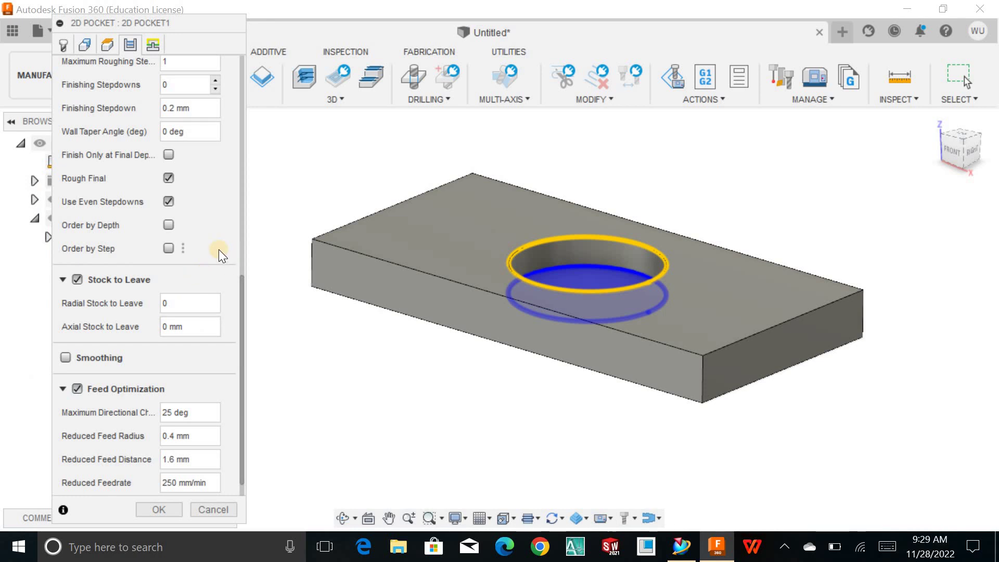
pyautogui.click(151, 45)
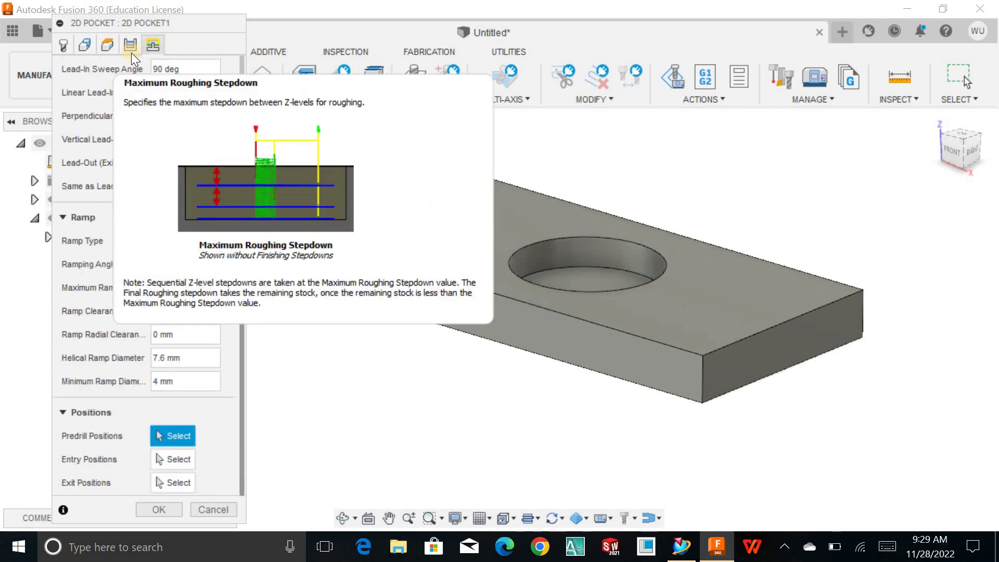
pyautogui.click(131, 45)
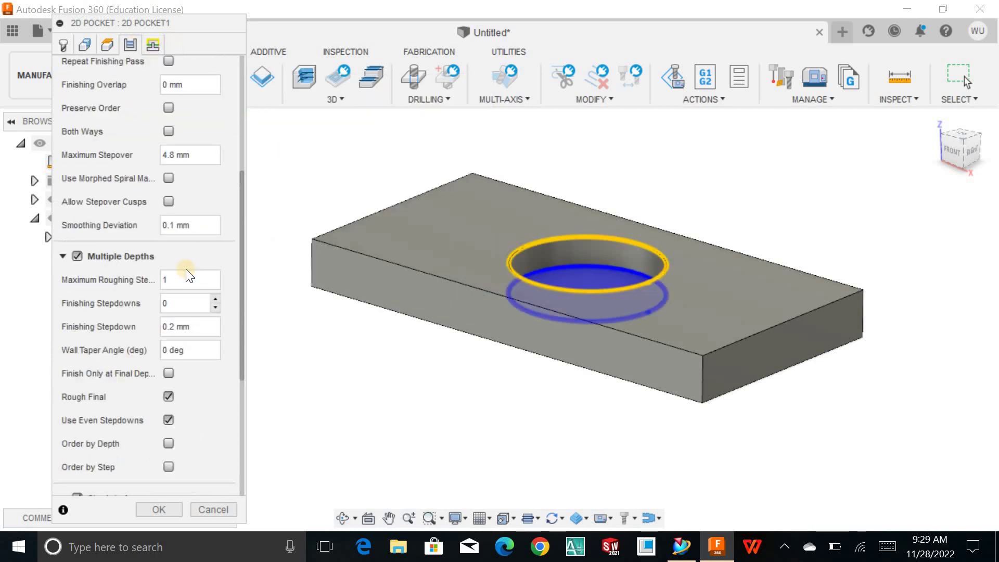
# Generate the 2D Pocket1 toolpath with OK and start simulating it.
pyautogui.click(175, 507)
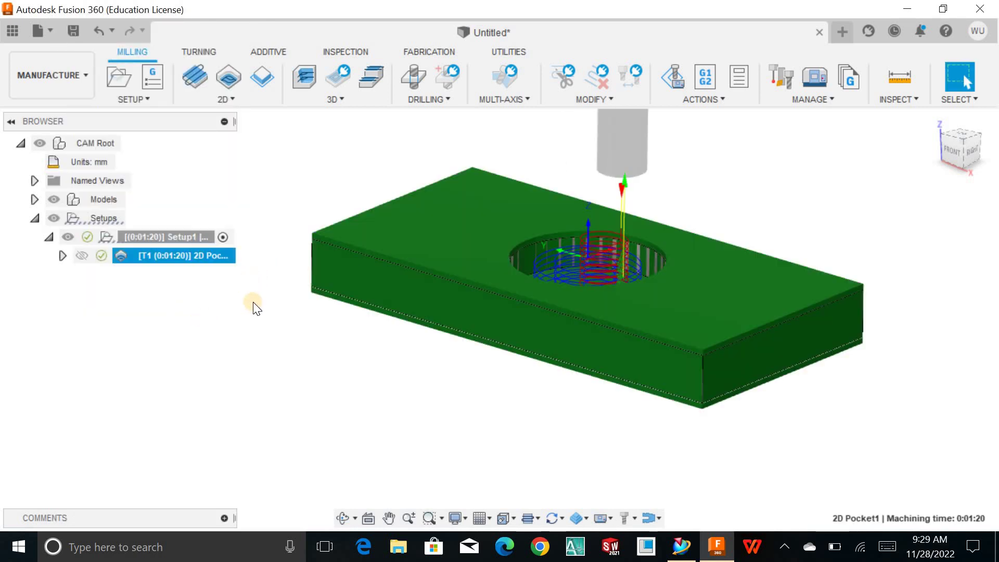
pyautogui.keyDown('shift'); pyautogui.moveTo(255, 306); pyautogui.dragTo(225, 298, button='middle'); pyautogui.keyUp('shift')
pyautogui.rightClick(193, 257)
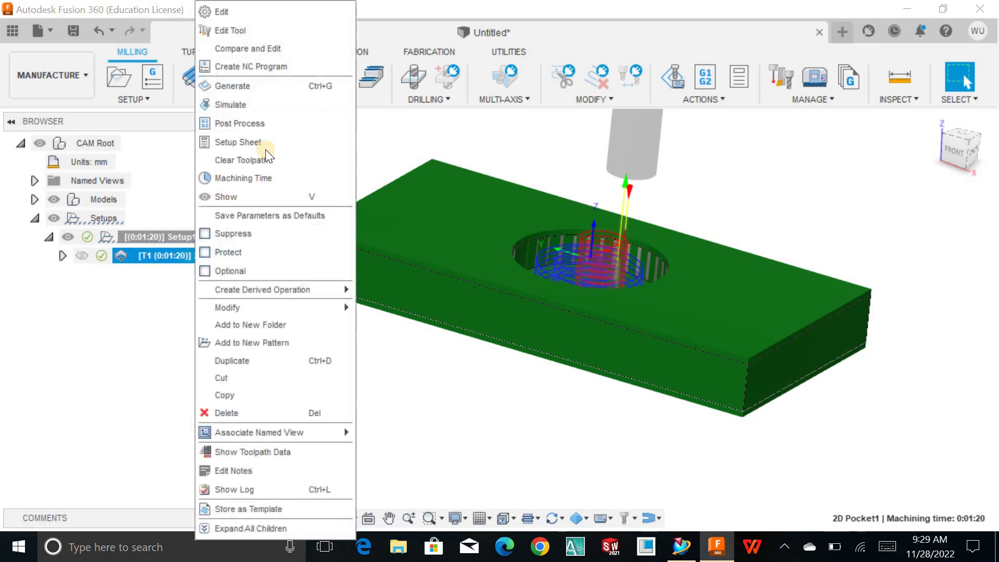
pyautogui.click(288, 103)
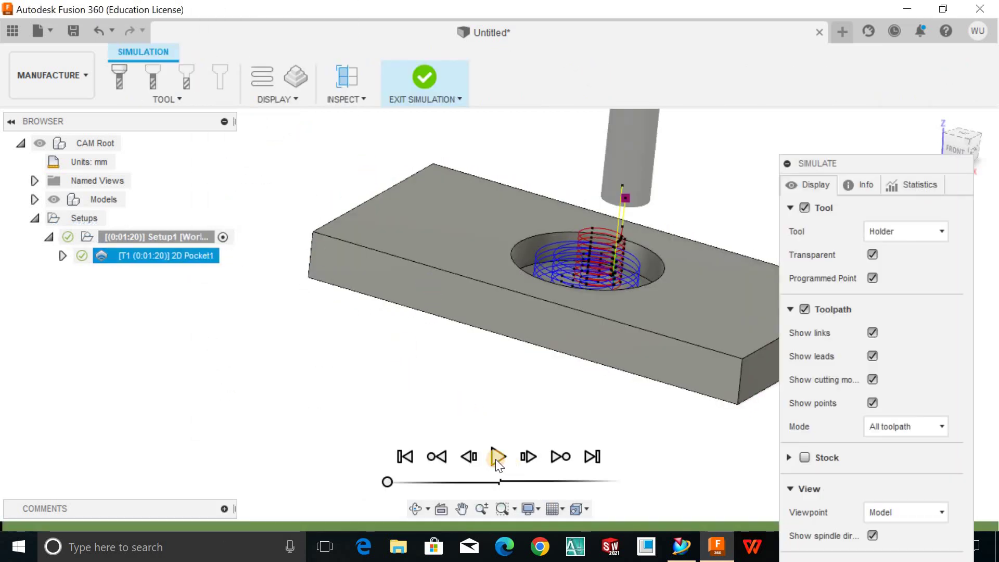
# Advance the simulation three moves, then exit the simulation.
pyautogui.click(528, 456)
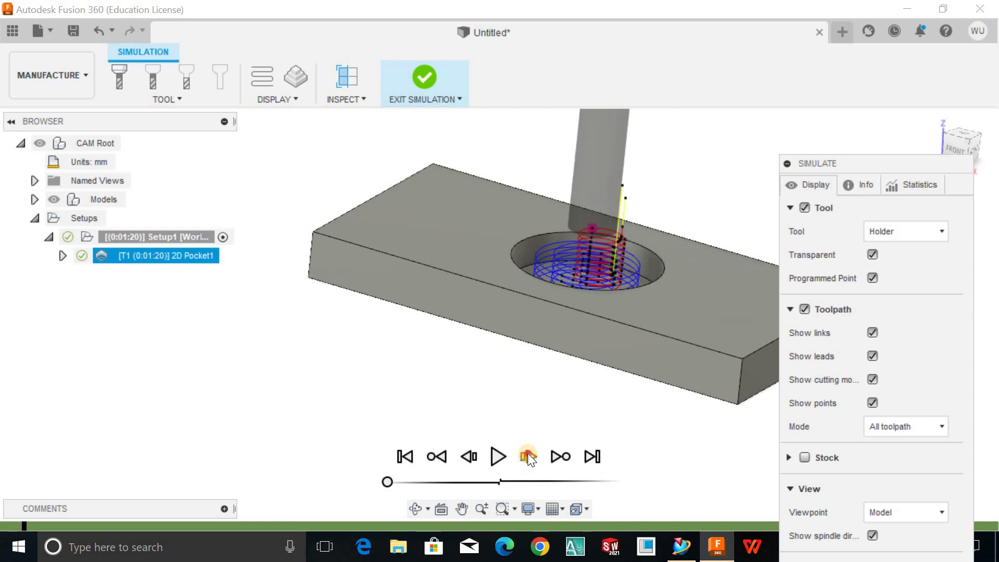
pyautogui.click(528, 457)
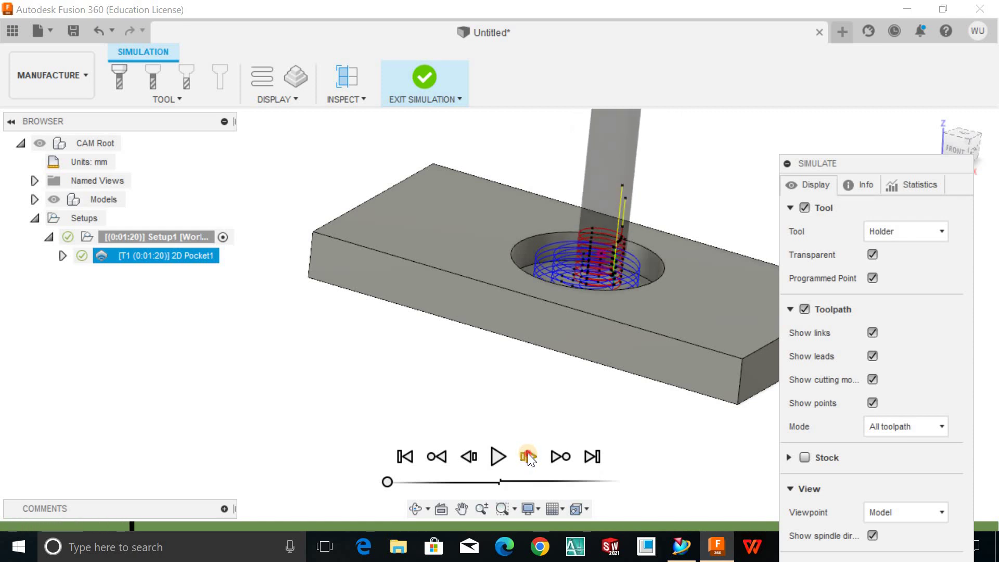
pyautogui.click(528, 456)
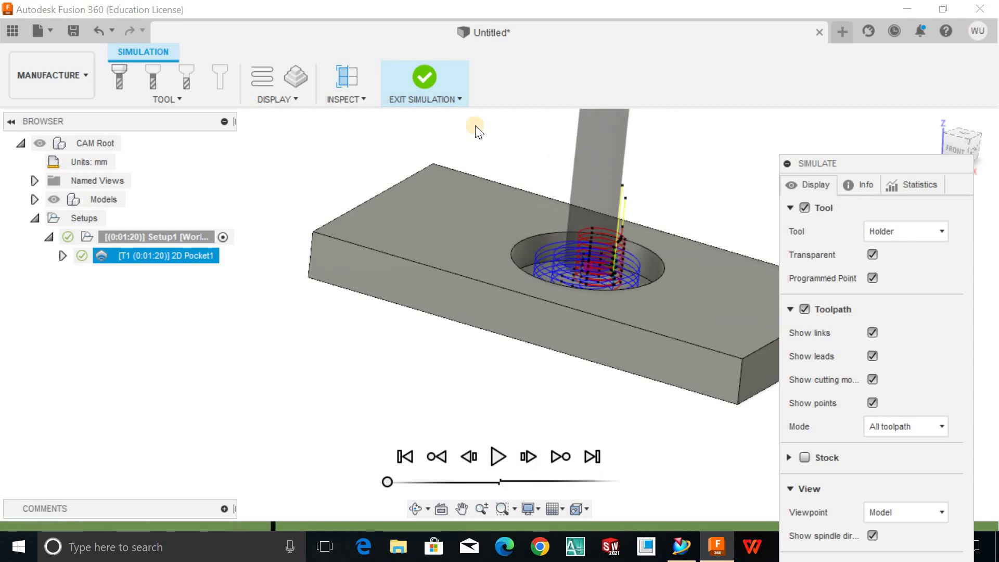
pyautogui.click(432, 88)
pyautogui.keyDown('shift'); pyautogui.moveTo(339, 172); pyautogui.dragTo(313, 167, button='middle'); pyautogui.keyUp('shift')
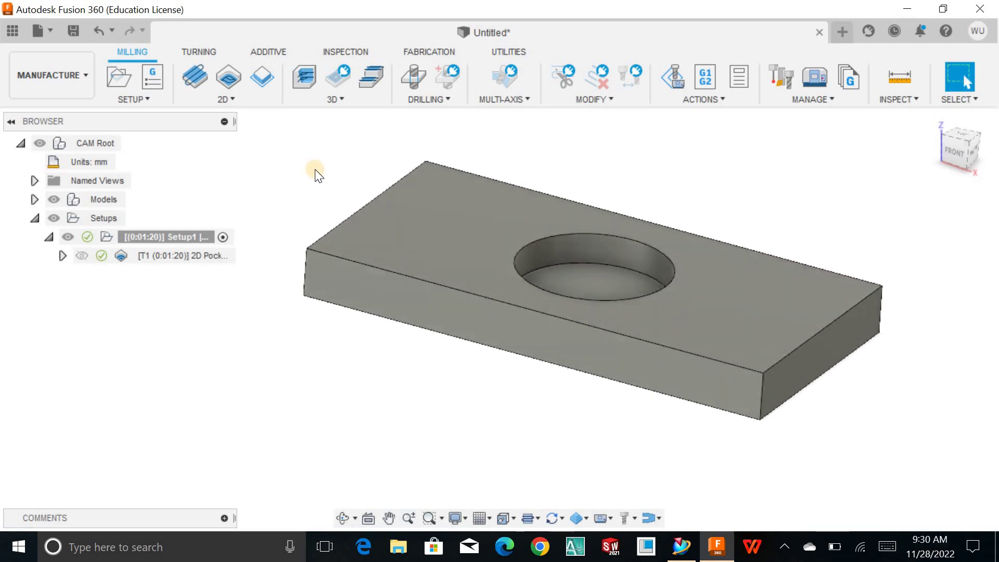
# Choose Post Process for 2D Pocket1 from the Actions menu to open the NC Program dialog.
pyautogui.rightClick(178, 255)
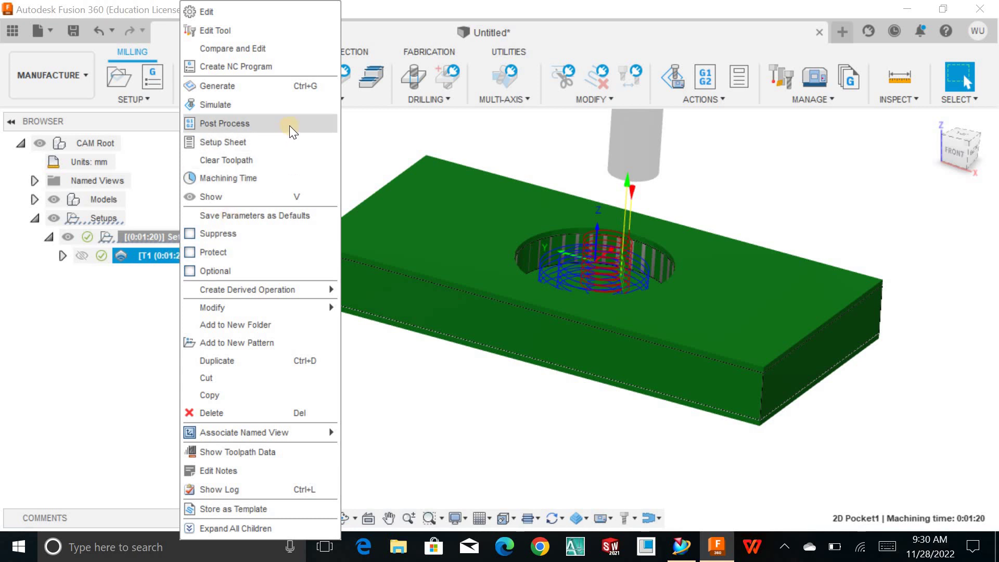
pyautogui.click(165, 98)
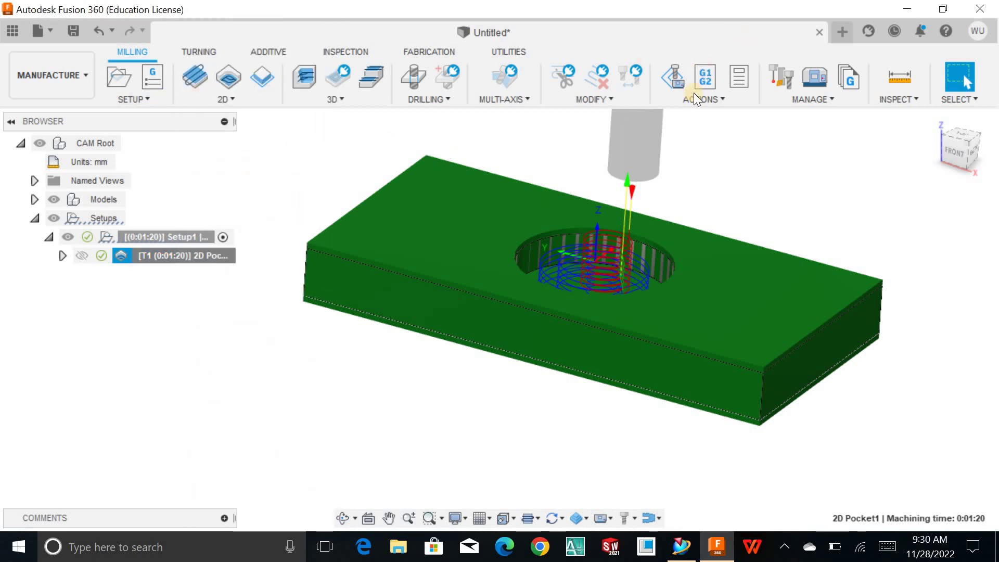
pyautogui.click(706, 100)
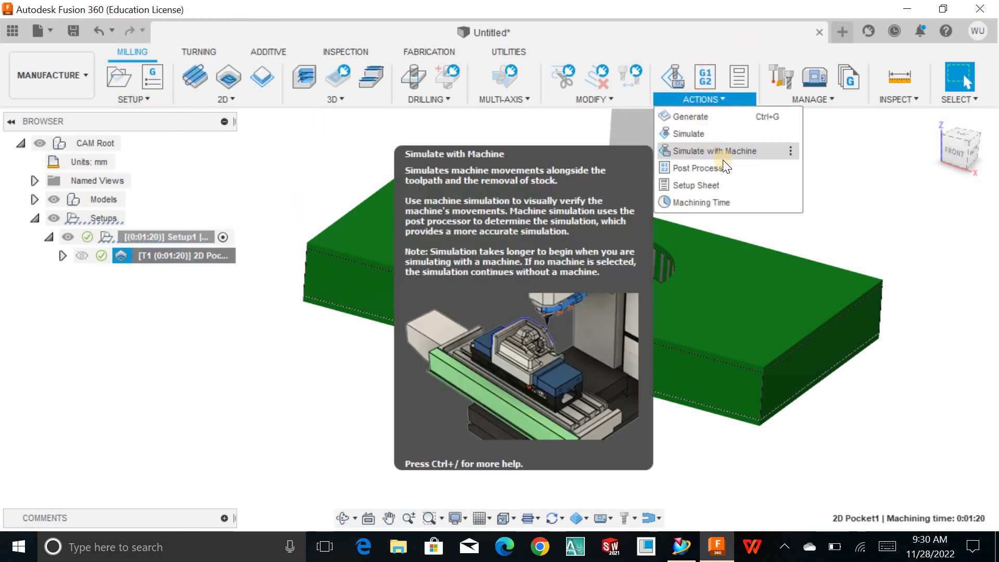
pyautogui.click(729, 173)
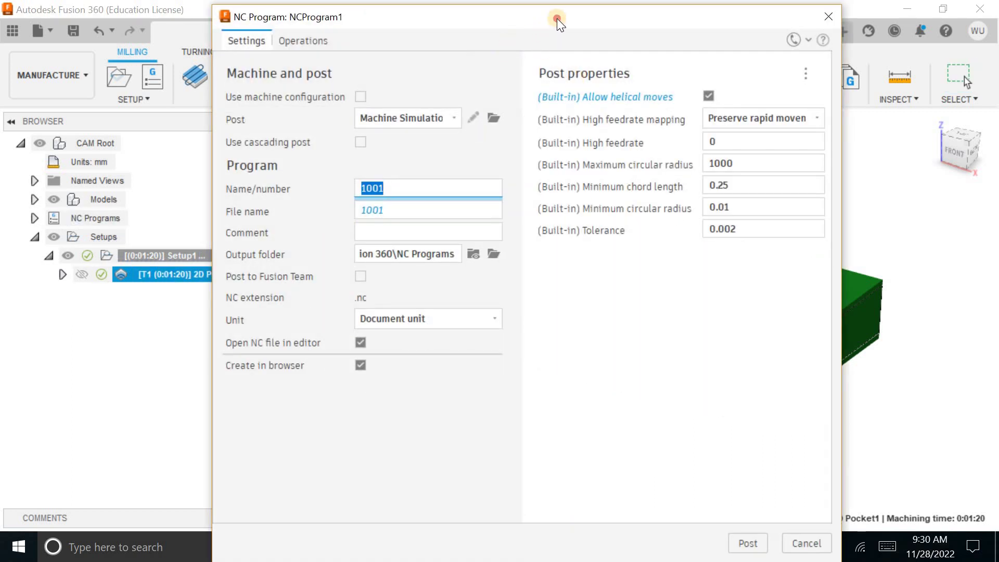
# Reposition the NC Program dialog and review the operations included in the program.
pyautogui.moveTo(557, 18); pyautogui.dragTo(507, 13)
pyautogui.click(273, 35)
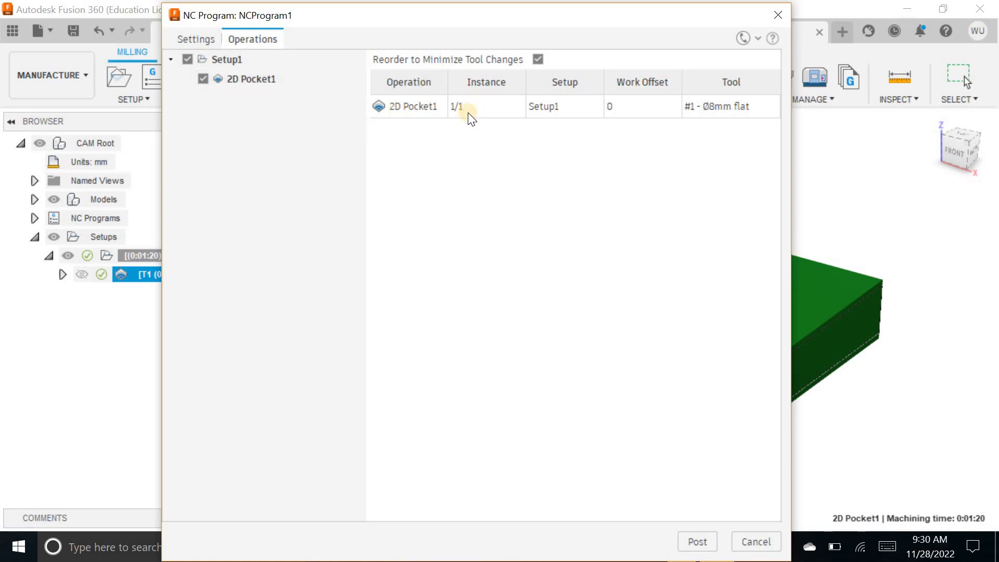
pyautogui.click(210, 37)
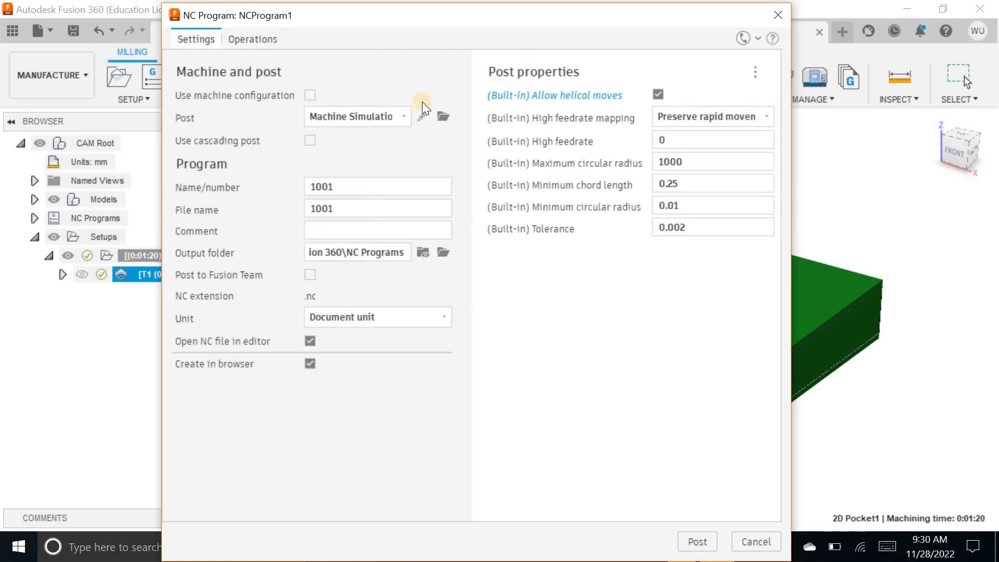
# Enable machine configuration with Autodesk Generic 3-axis and the Machine Simulation post.
pyautogui.click(311, 96)
pyautogui.click(375, 115)
pyautogui.click(367, 145)
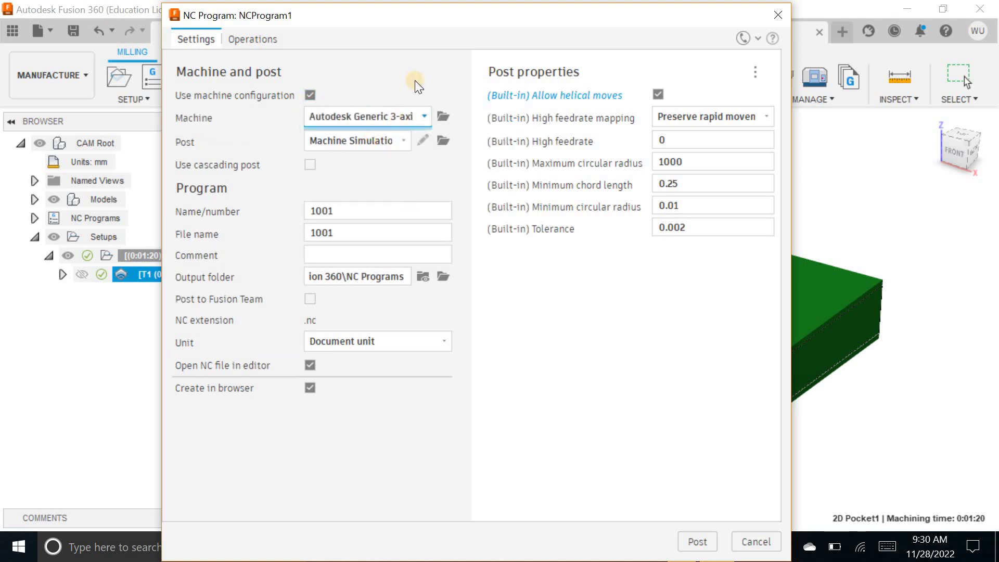
pyautogui.click(359, 140)
pyautogui.click(382, 175)
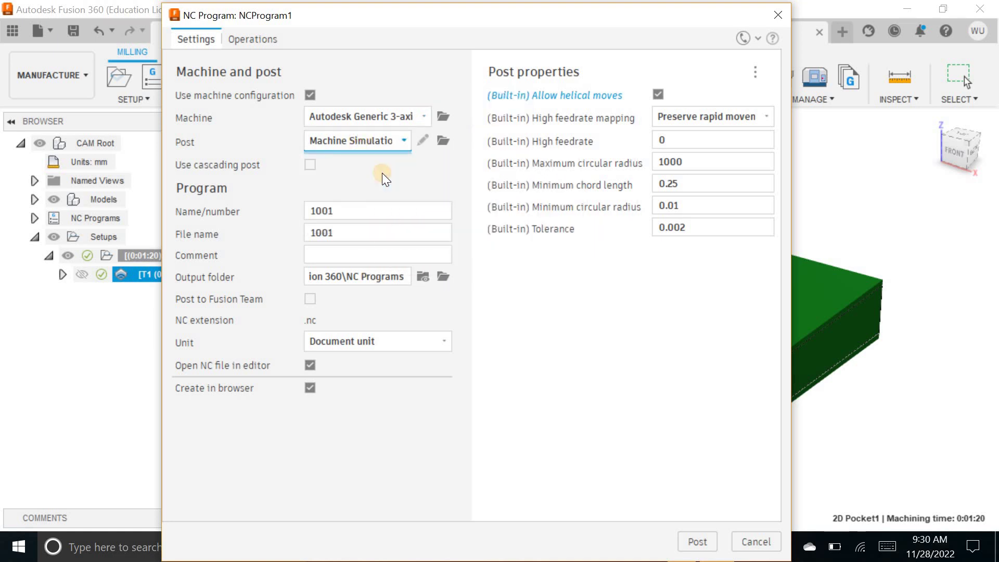
pyautogui.click(443, 140)
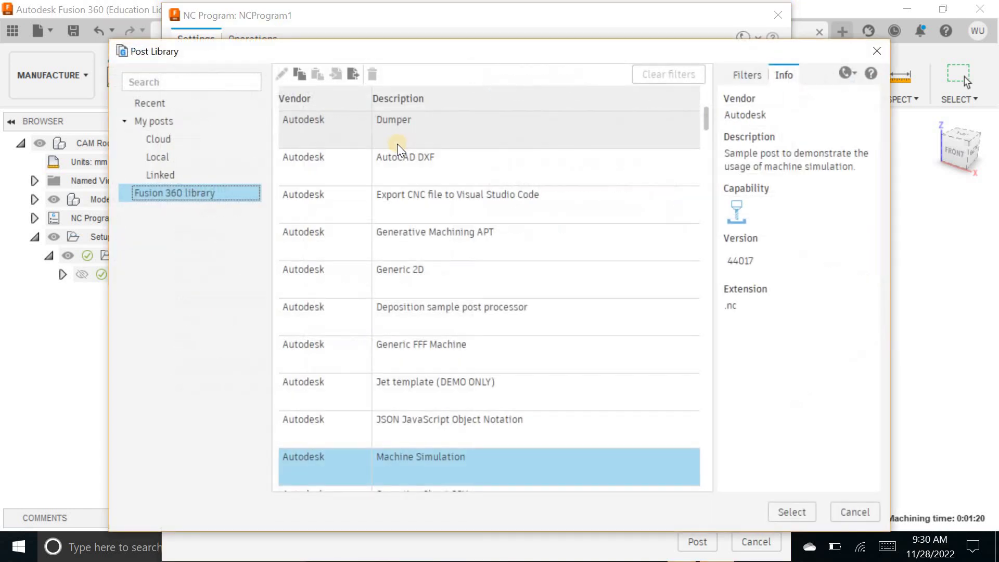
# Browse Cloud, Local, Linked and Fusion 360 library posts, filtering the library to Milling capability.
pyautogui.scroll(-2, 448, 245)
pyautogui.scroll(-5, 448, 245)
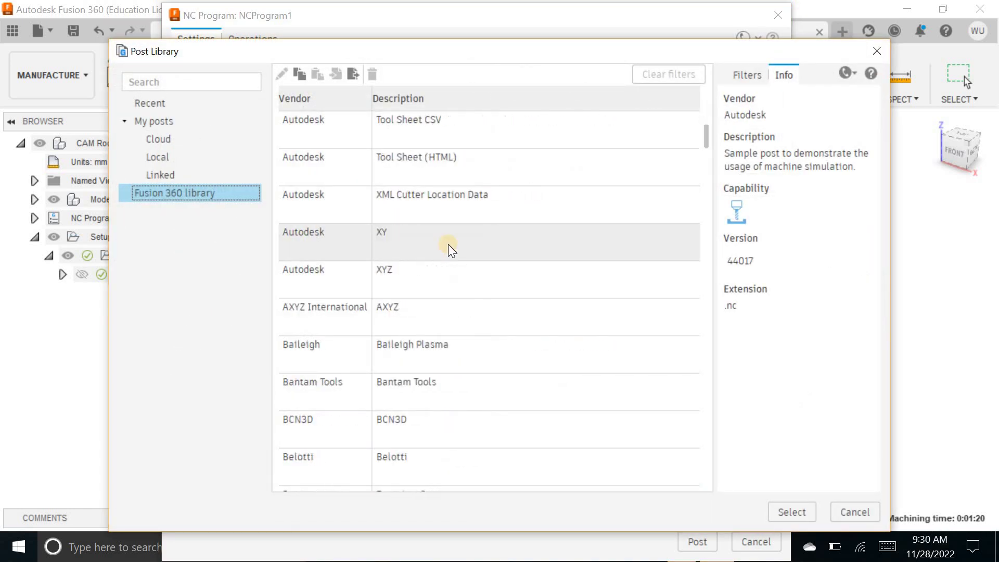
pyautogui.scroll(15, 448, 244)
pyautogui.scroll(3, 448, 244)
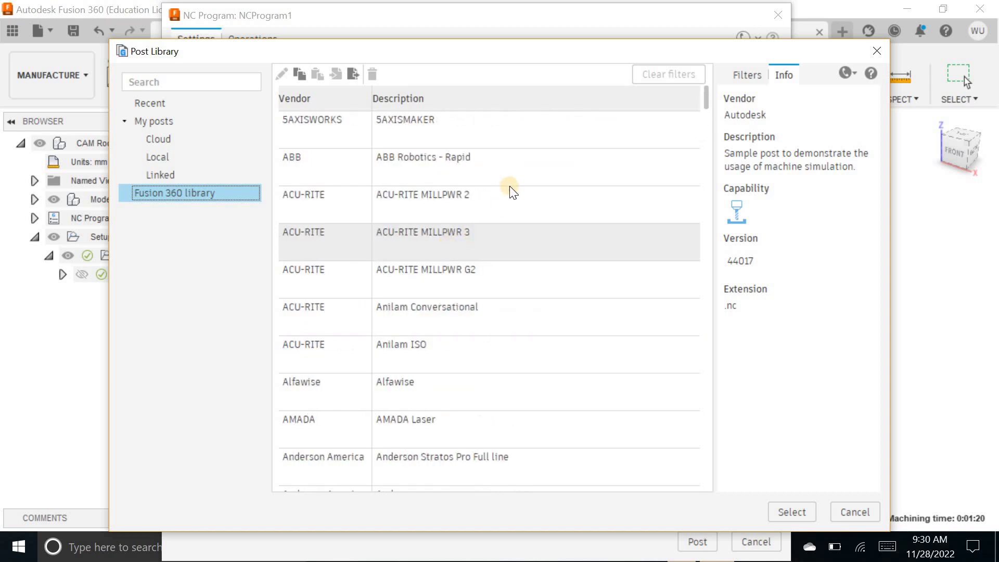
pyautogui.click(176, 137)
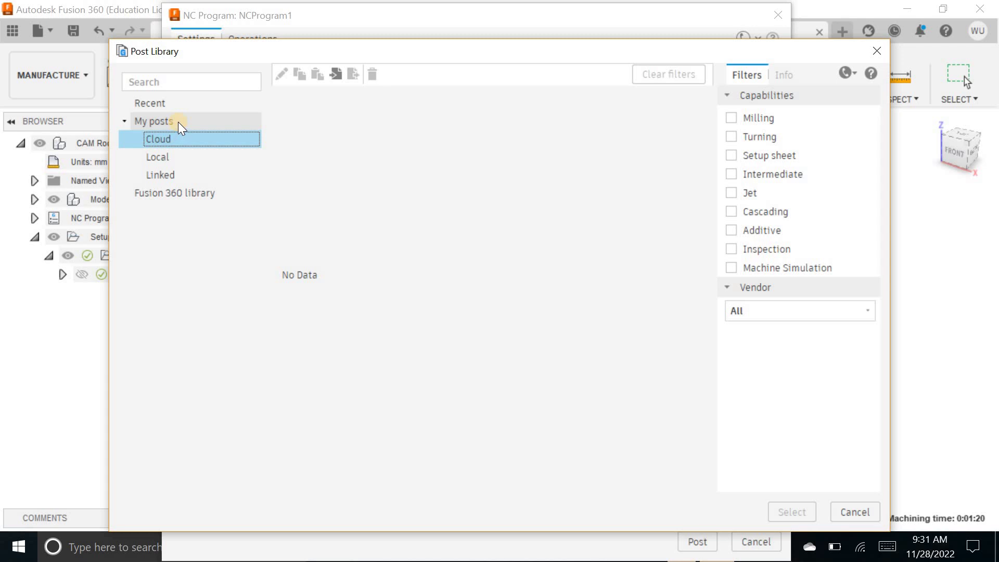
pyautogui.click(168, 155)
pyautogui.click(191, 176)
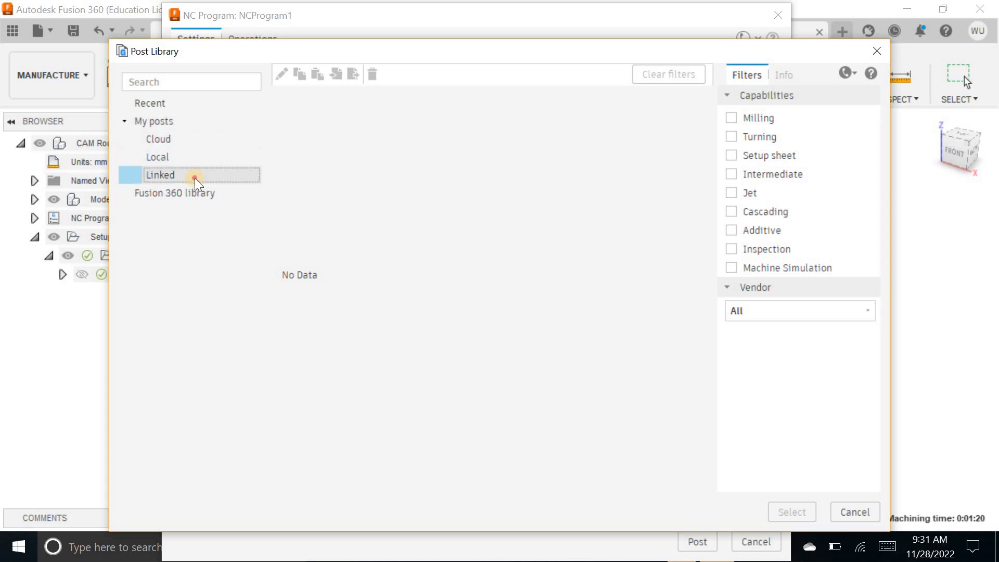
pyautogui.click(200, 192)
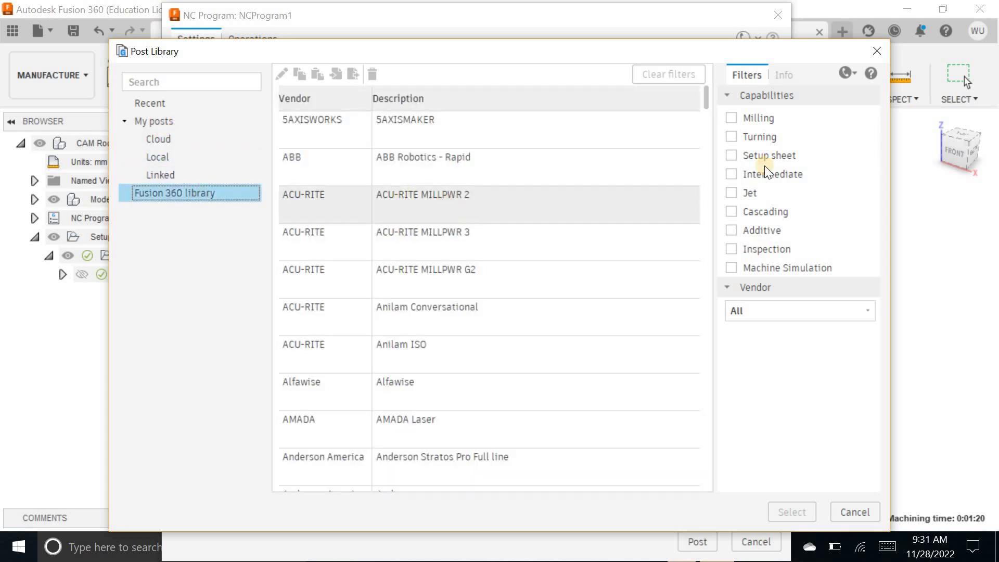
pyautogui.click(747, 123)
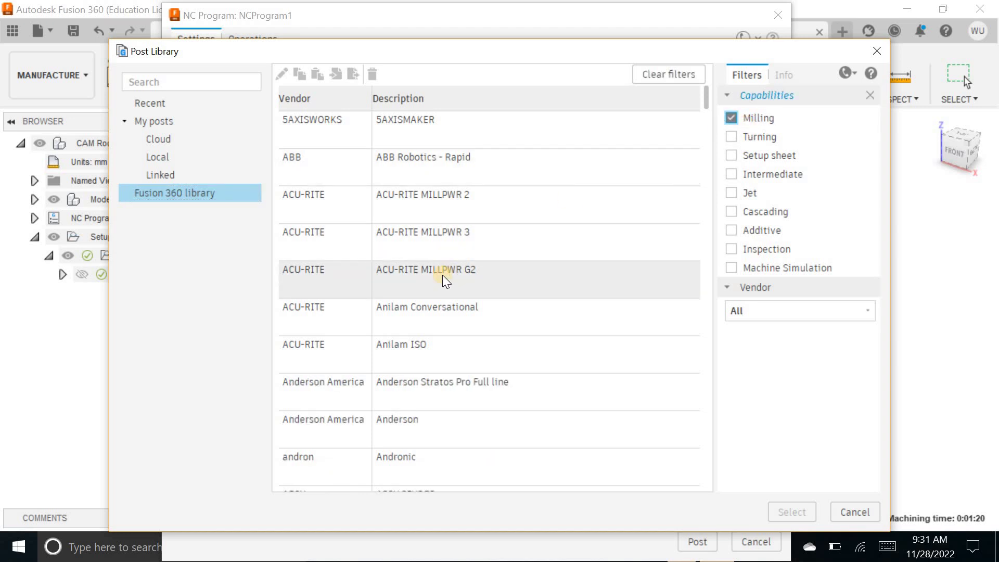
pyautogui.scroll(-10, 504, 255)
pyautogui.scroll(-10, 504, 257)
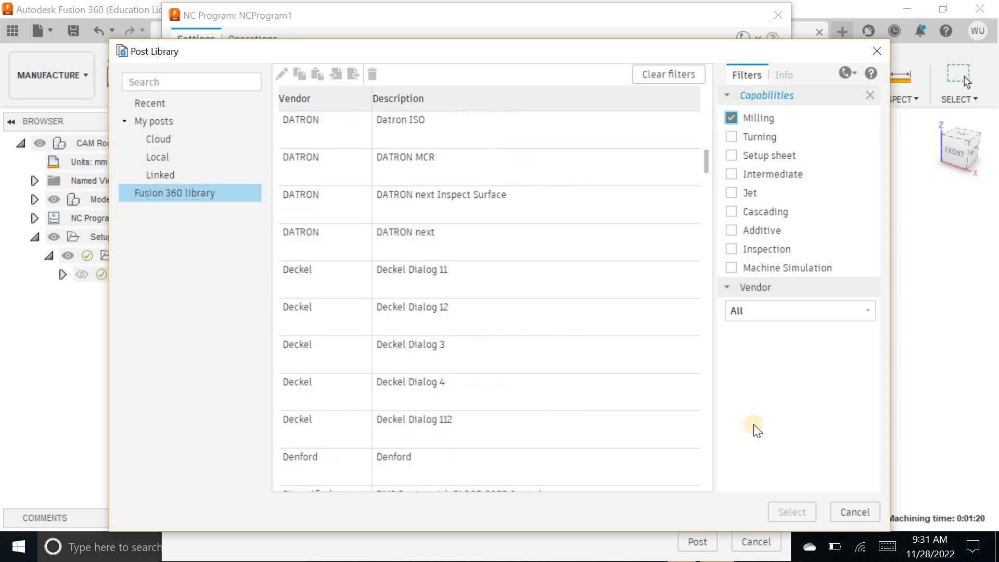
# Close the Post Library, keep program number and file name 1001 and the output folder, and close the dialog.
pyautogui.click(851, 507)
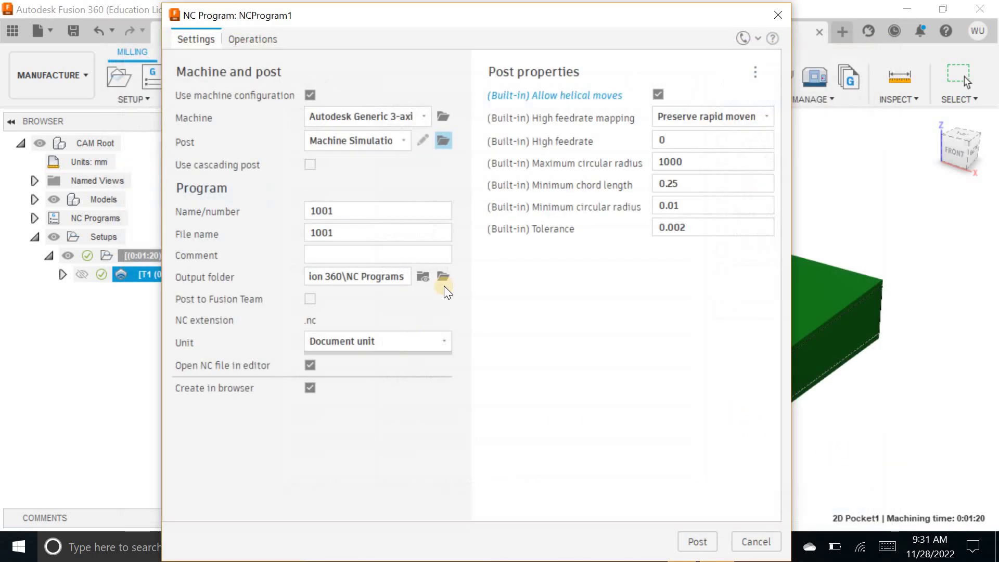
pyautogui.doubleClick(358, 210)
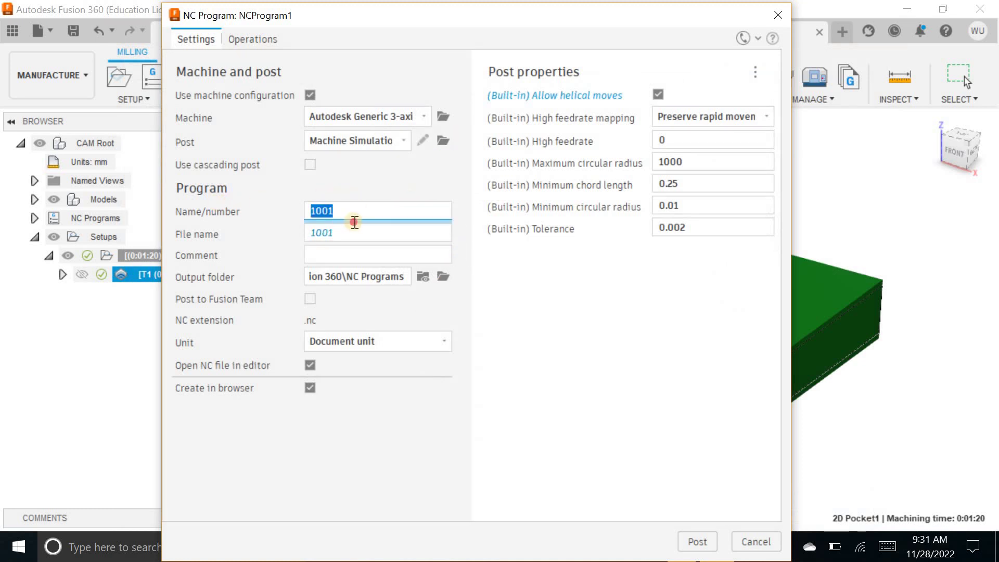
pyautogui.doubleClick(364, 232)
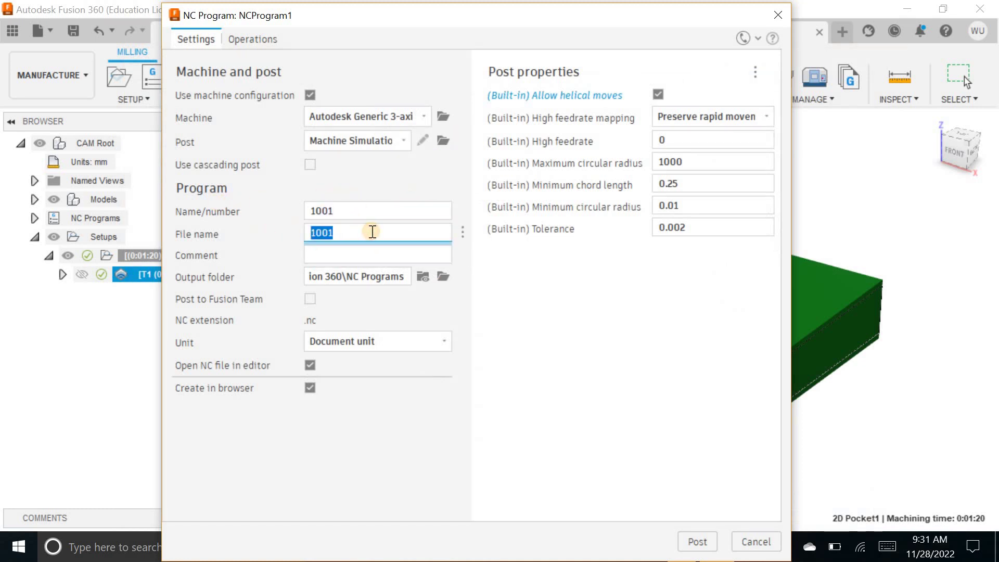
pyautogui.click(201, 279)
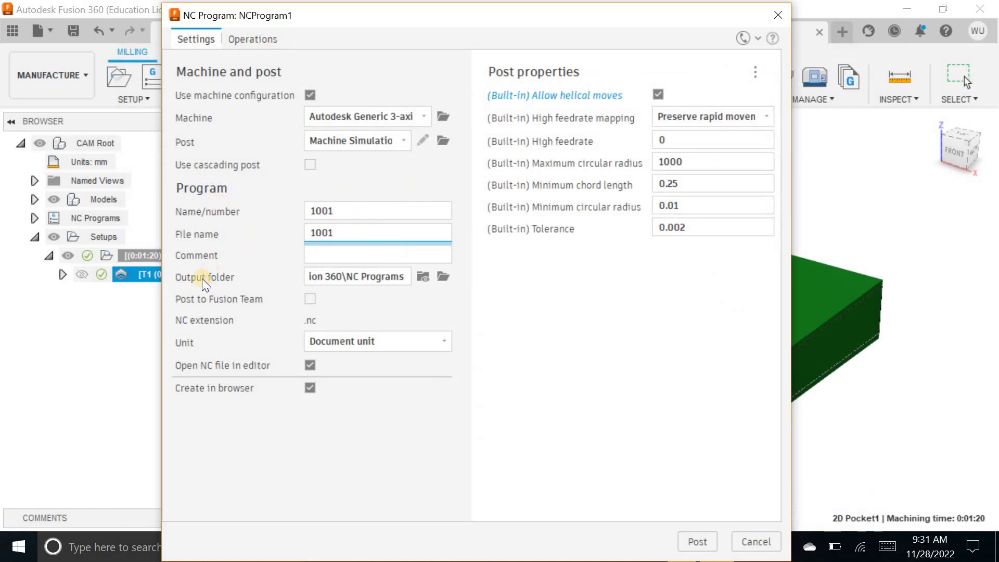
pyautogui.click(443, 275)
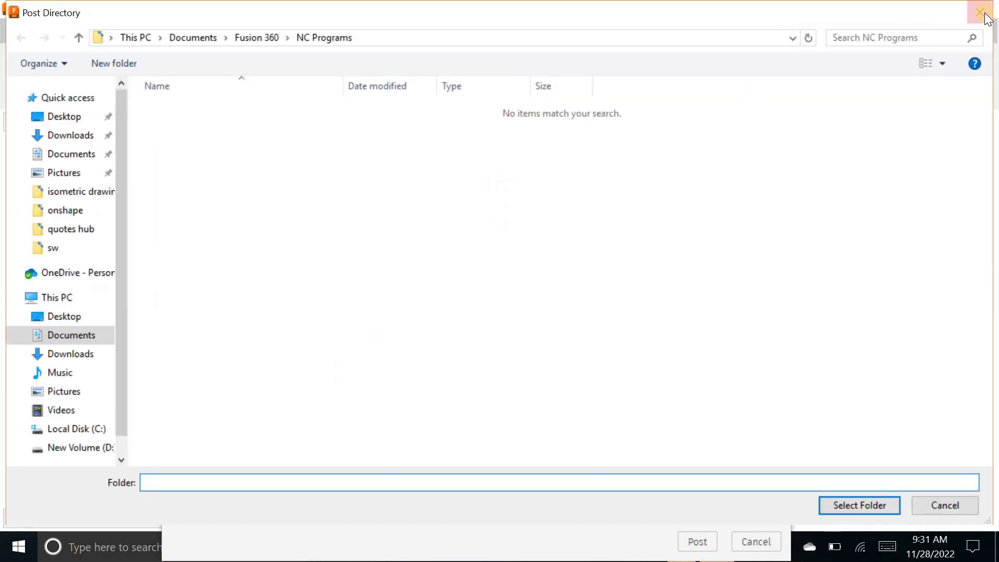
pyautogui.press('Escape')
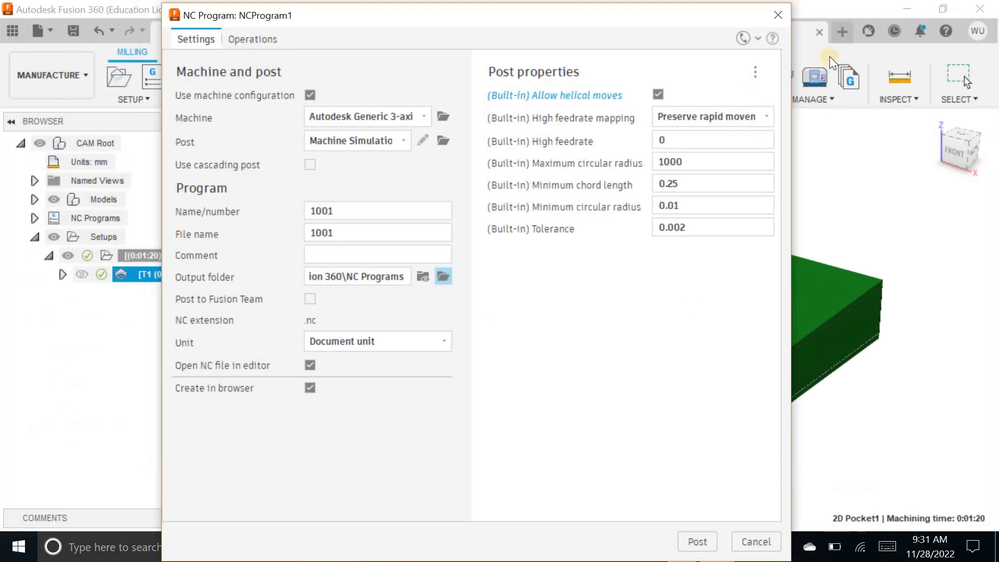
pyautogui.click(778, 15)
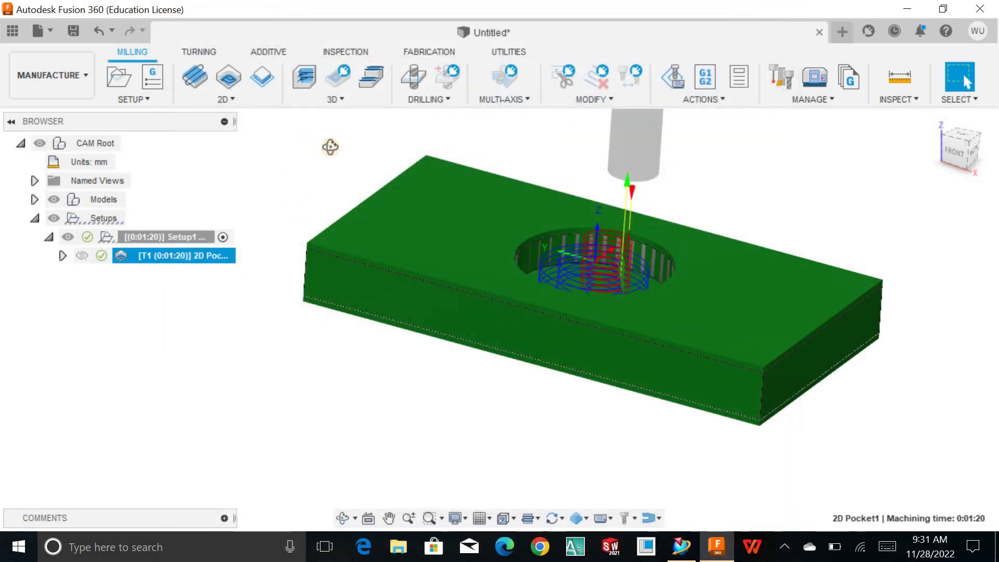
# Open the recent FACE MILLING_MANUAL part from NX 12's History.
pyautogui.moveTo(330, 147); pyautogui.dragTo(335, 150)
pyautogui.press('Escape')
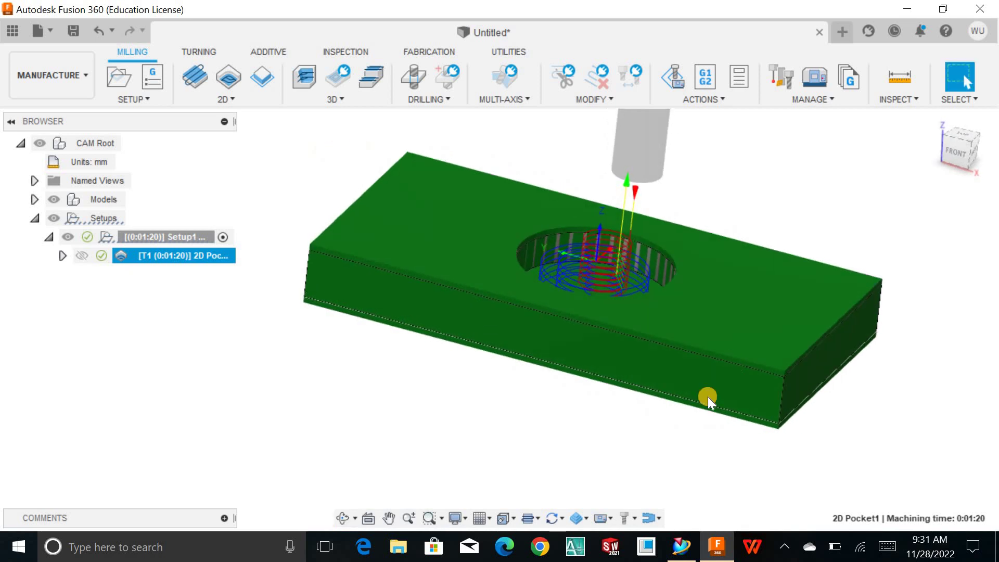
pyautogui.click(678, 552)
pyautogui.click(159, 235)
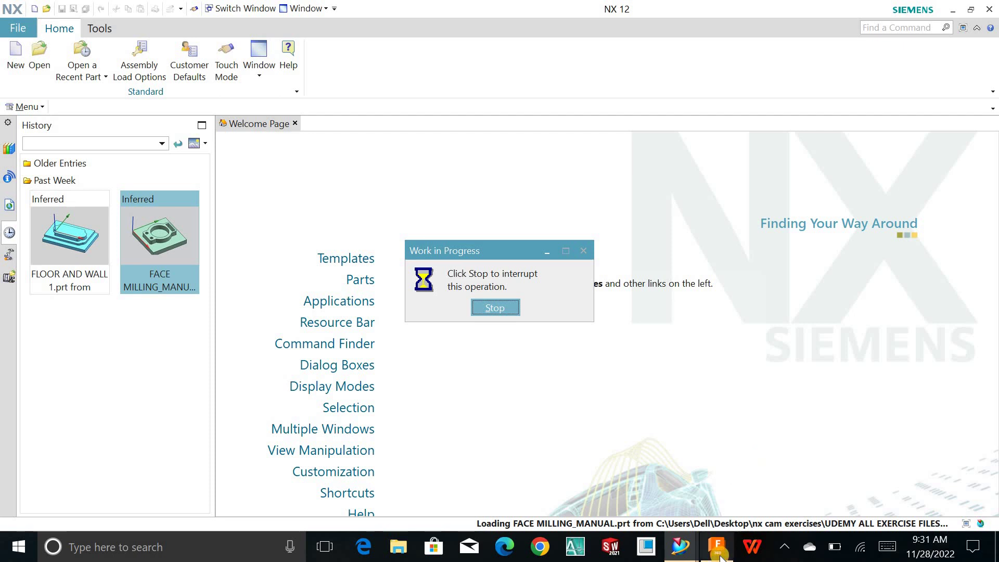
# Orbit the pocketed plate in Fusion 360 while NX loads, then return to NX 12.
pyautogui.moveTo(718, 545)
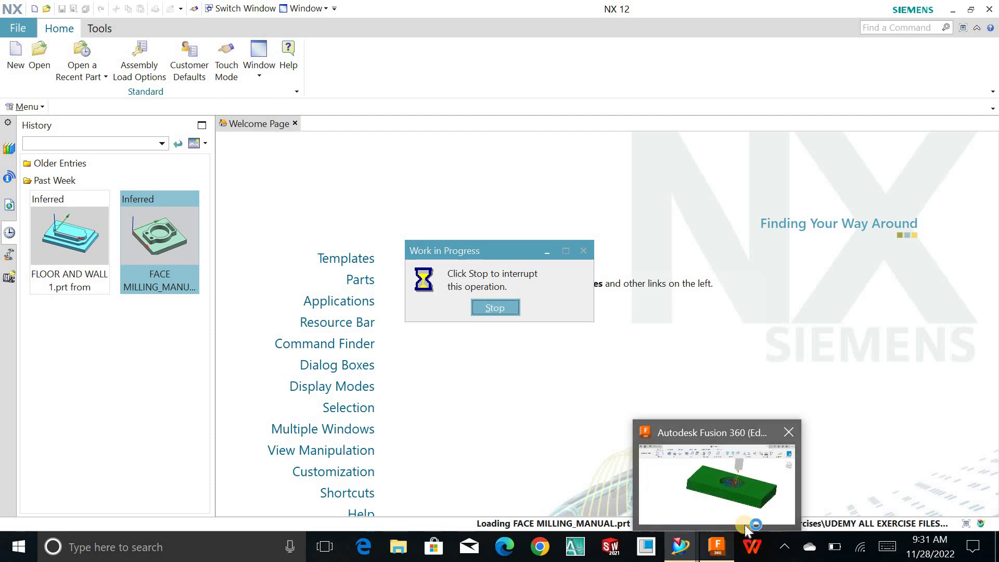
pyautogui.click(723, 489)
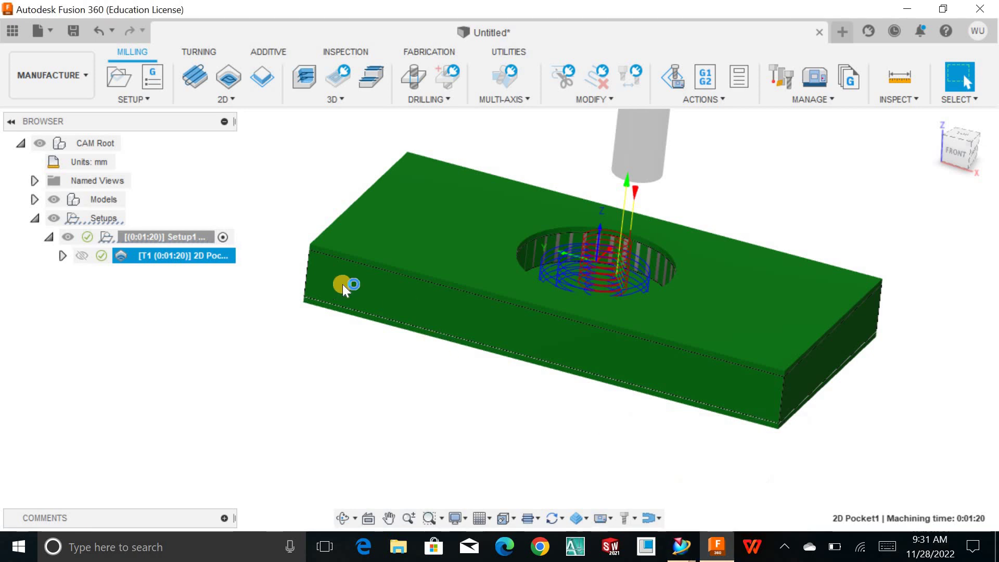
pyautogui.moveTo(302, 185)
pyautogui.keyDown('shift'); pyautogui.mouseDown(button='middle')
pyautogui.moveTo(274, 187)
pyautogui.moveTo(292, 183)
pyautogui.mouseUp(button='middle'); pyautogui.keyUp('shift')
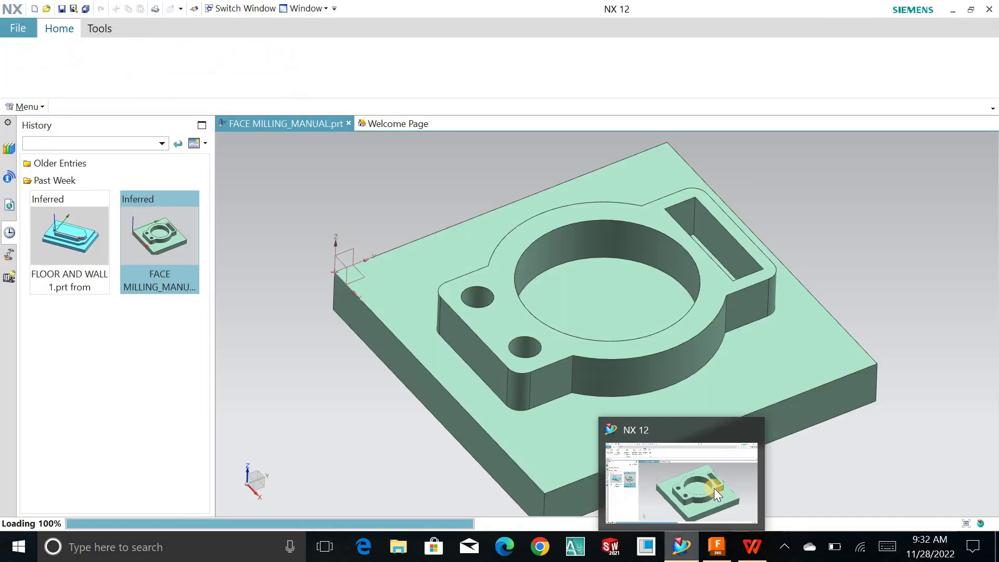
pyautogui.click(629, 472)
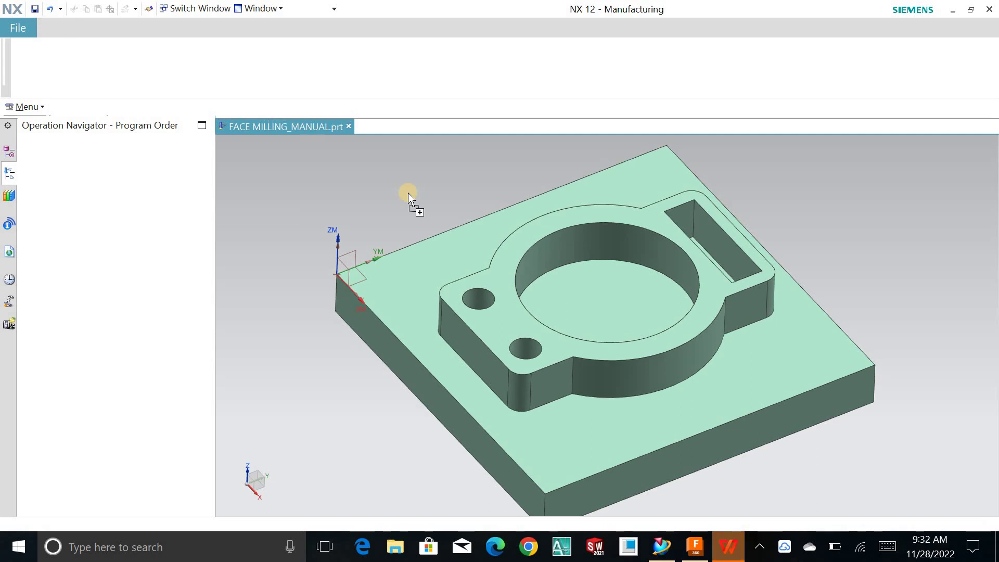
# In Geometry View, select FACE_MILLING and post-process it with MILL_3_AXIS.
pyautogui.moveTo(397, 191); pyautogui.dragTo(361, 174, button='middle')
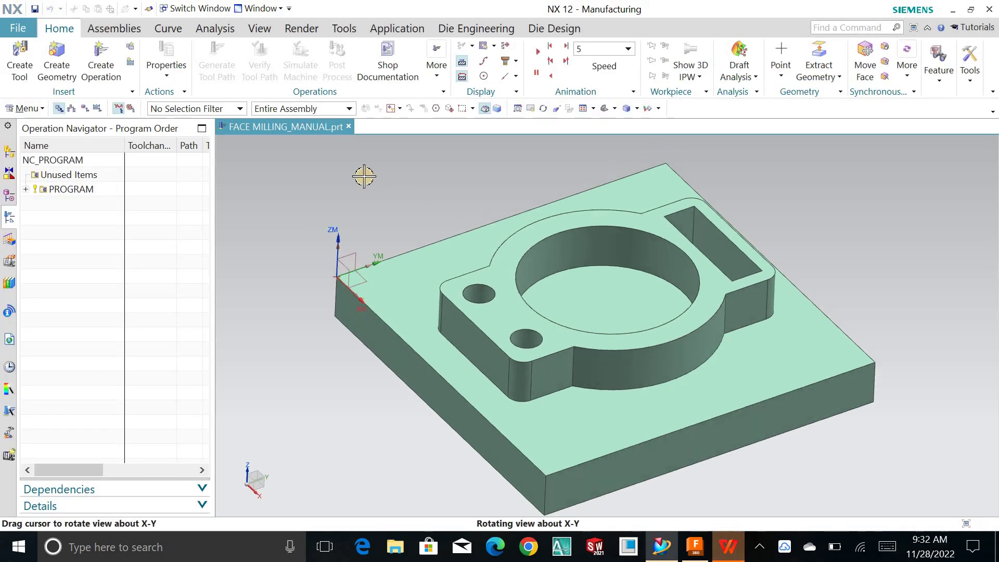
pyautogui.click(86, 108)
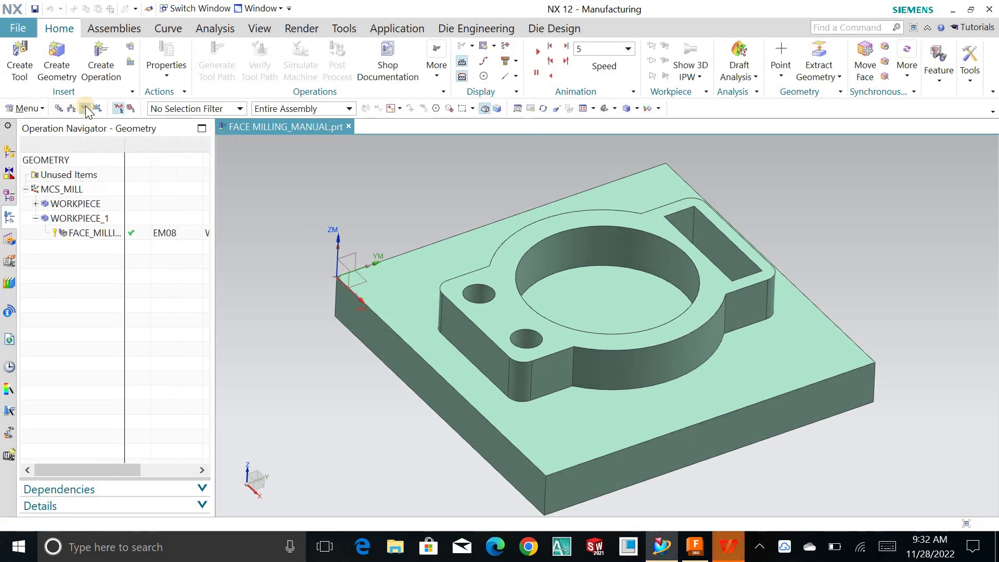
pyautogui.click(160, 232)
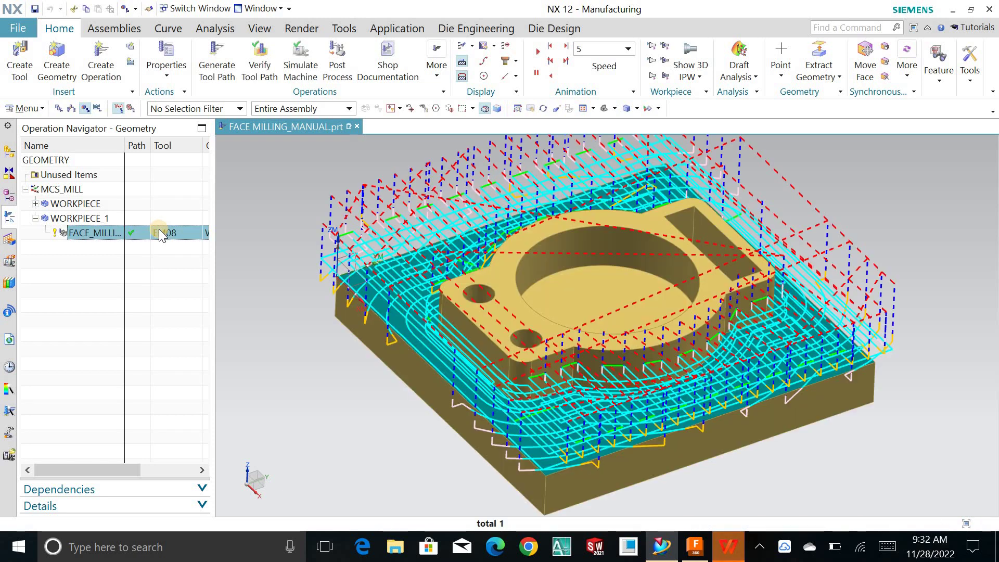
pyautogui.click(337, 62)
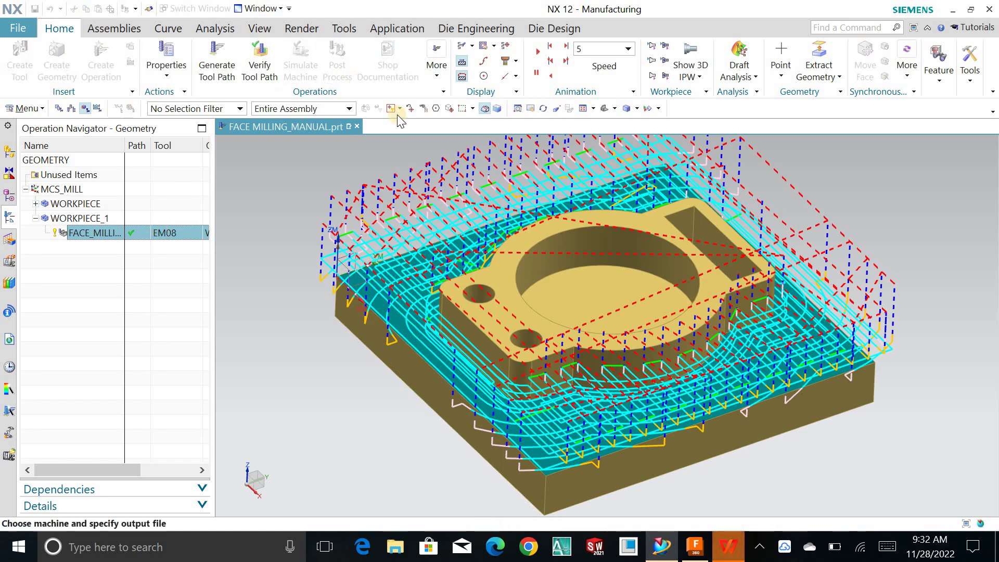
pyautogui.click(156, 60)
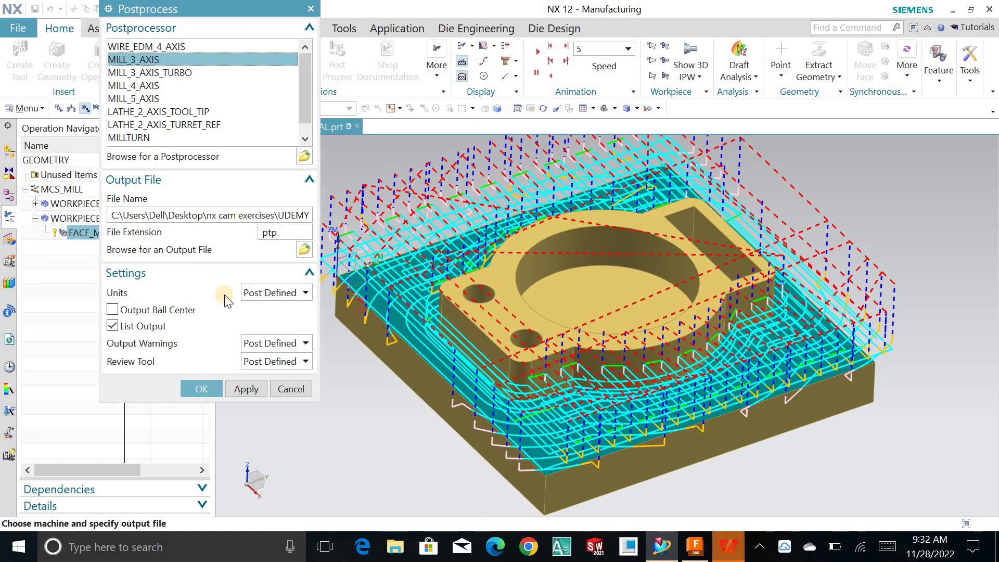
pyautogui.click(210, 389)
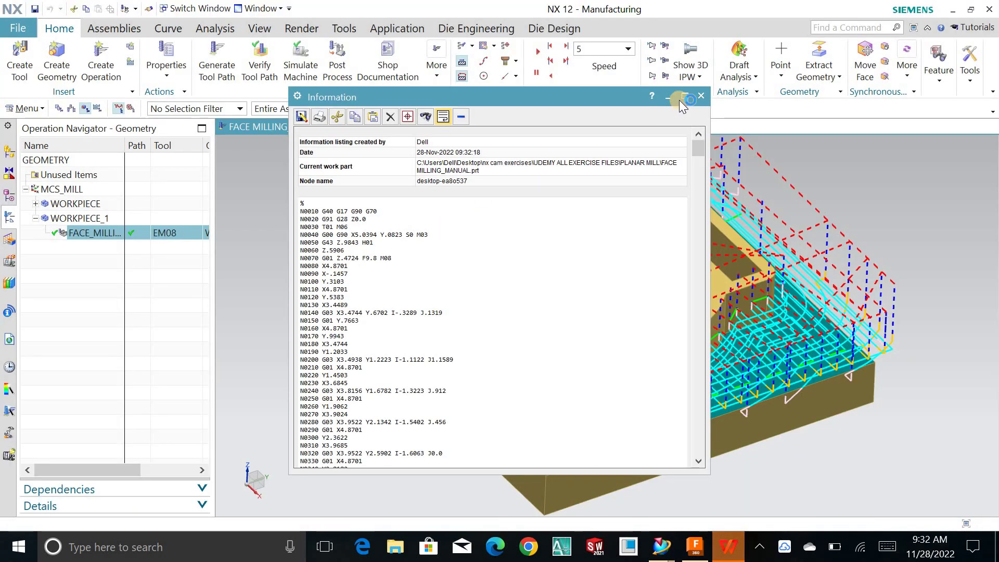
# Maximize and scroll through the MILL_3_AXIS G-code listing, cancel saving it, and close it.
pyautogui.click(679, 100)
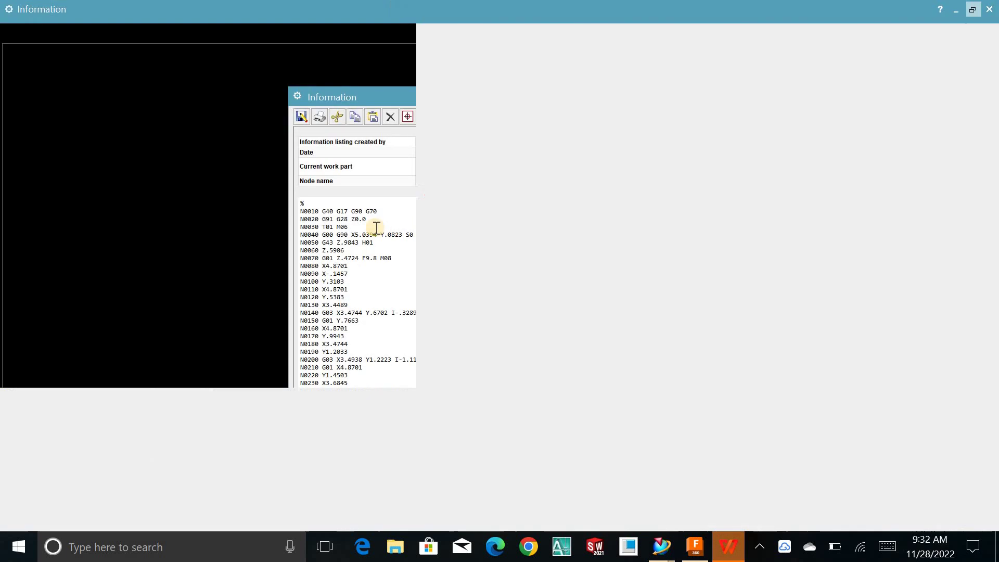
pyautogui.keyDown('ctrl'); pyautogui.scroll(5, 283, 212); pyautogui.keyUp('ctrl')
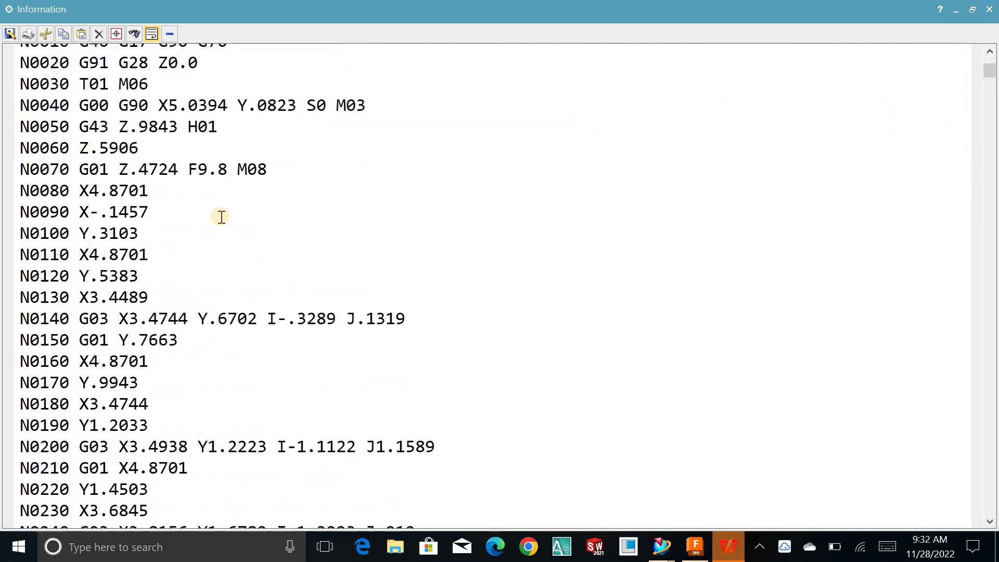
pyautogui.scroll(-10, 221, 217)
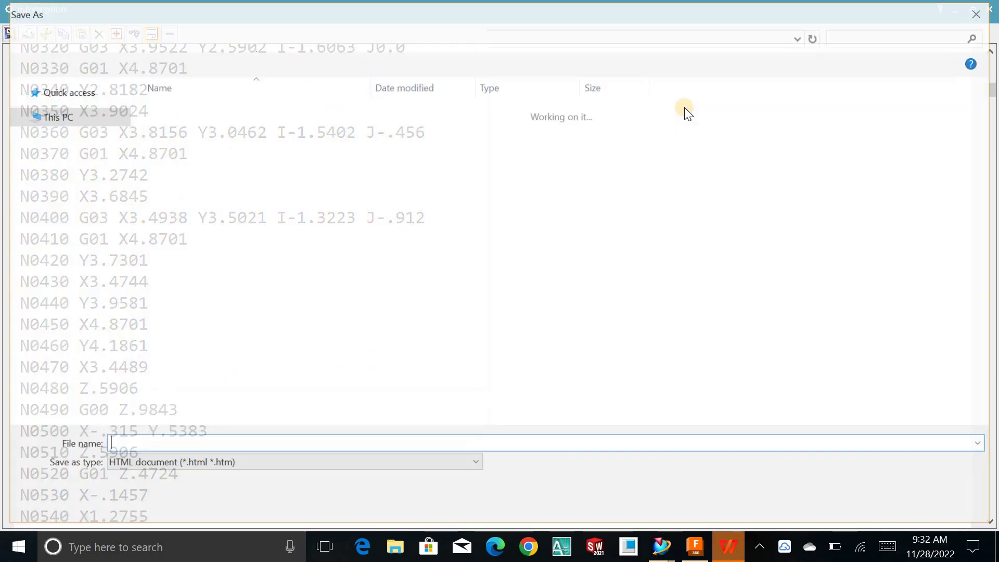
pyautogui.click(980, 11)
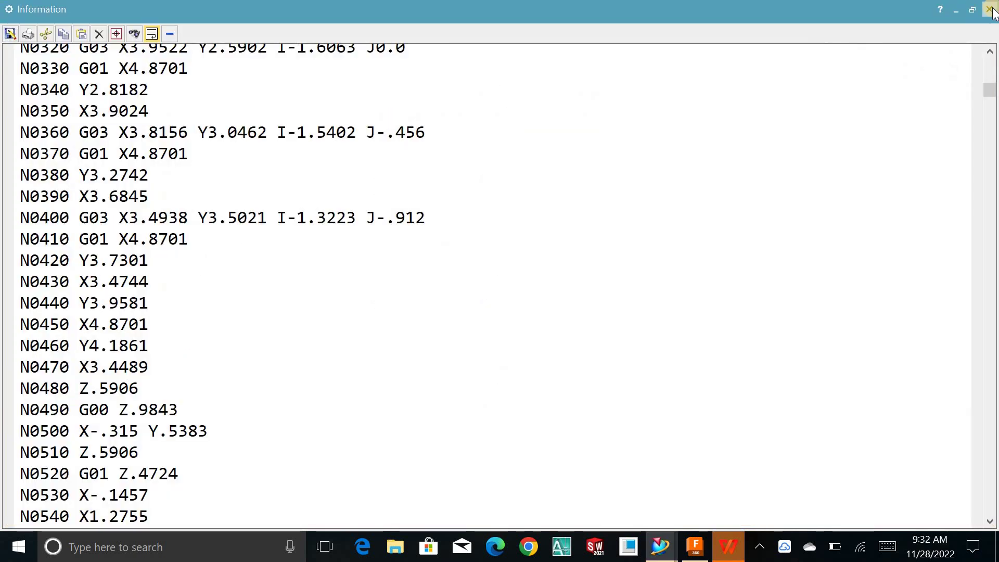
pyautogui.click(983, 7)
# Close NX 12 without saving changes to the FACE MILLING_MANUAL part.
pyautogui.click(989, 9)
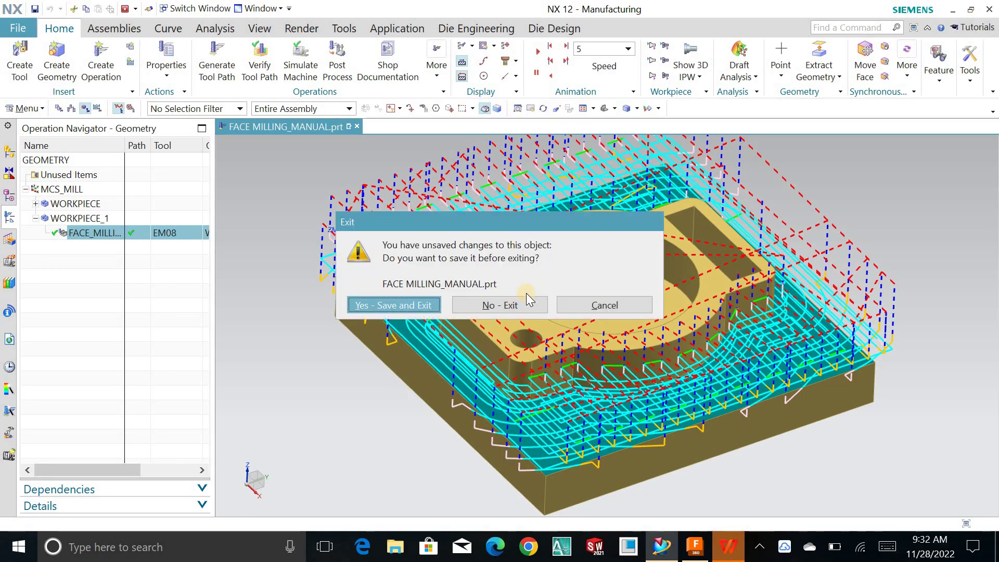
pyautogui.click(526, 300)
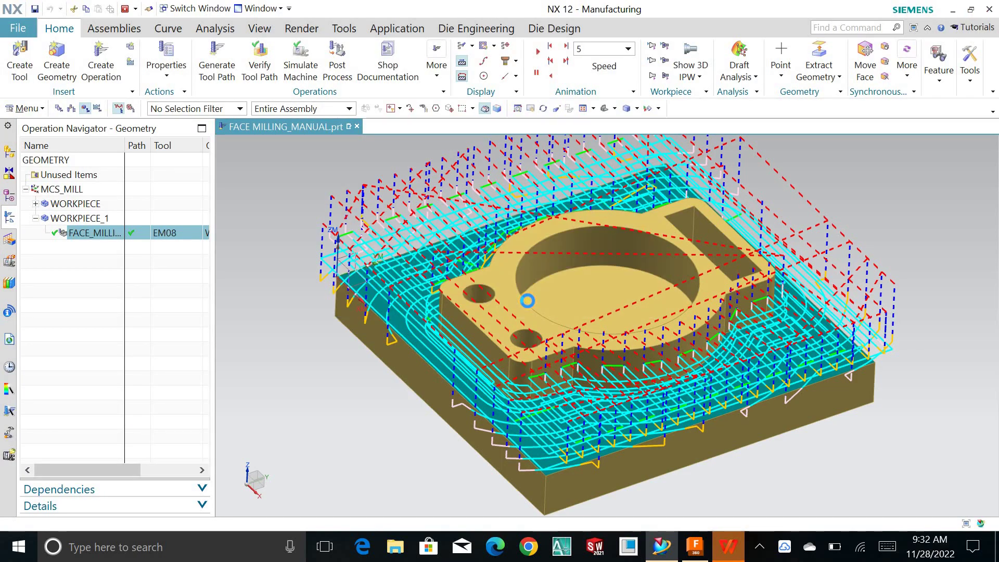